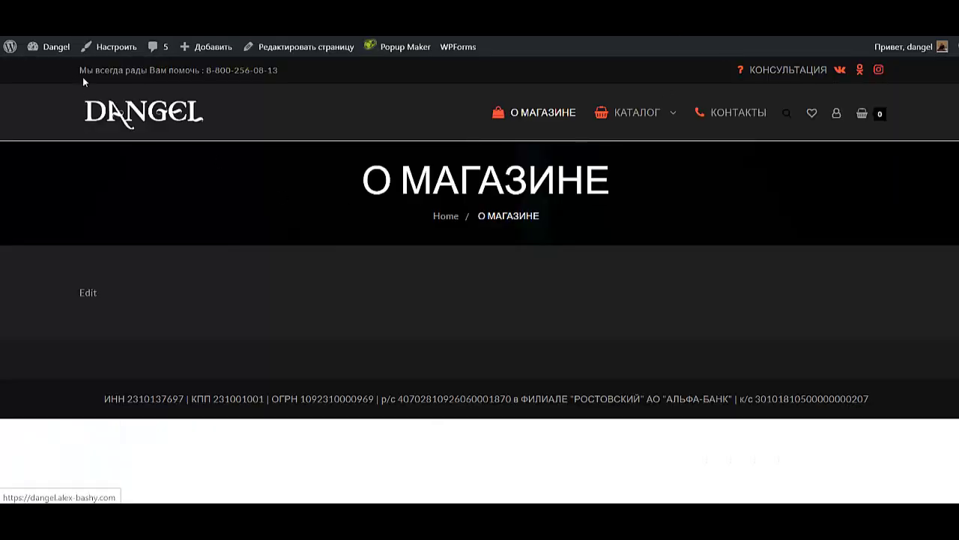
Browse the storefront's product catalogue and examine the delivery and payment terms on a product page
mouse_move(41, 56)
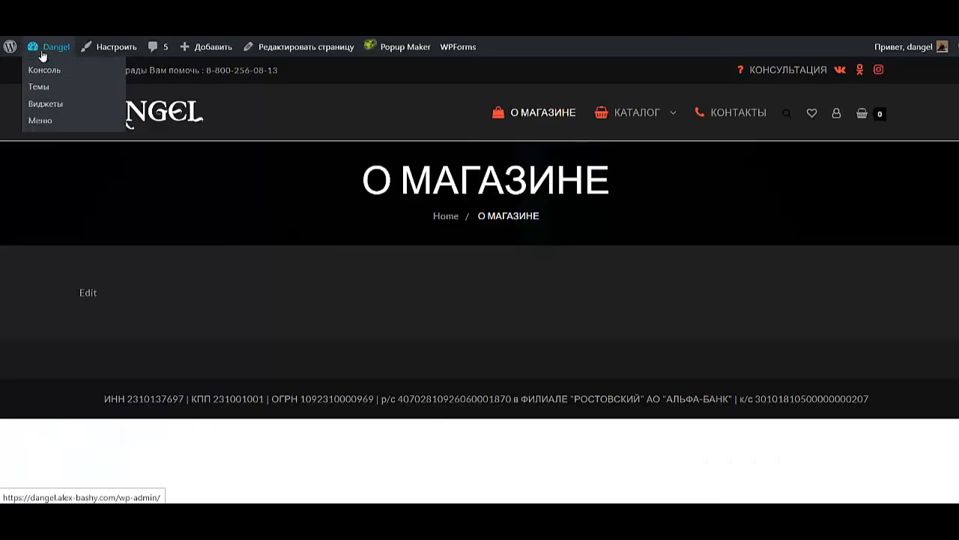
left_click(47, 75)
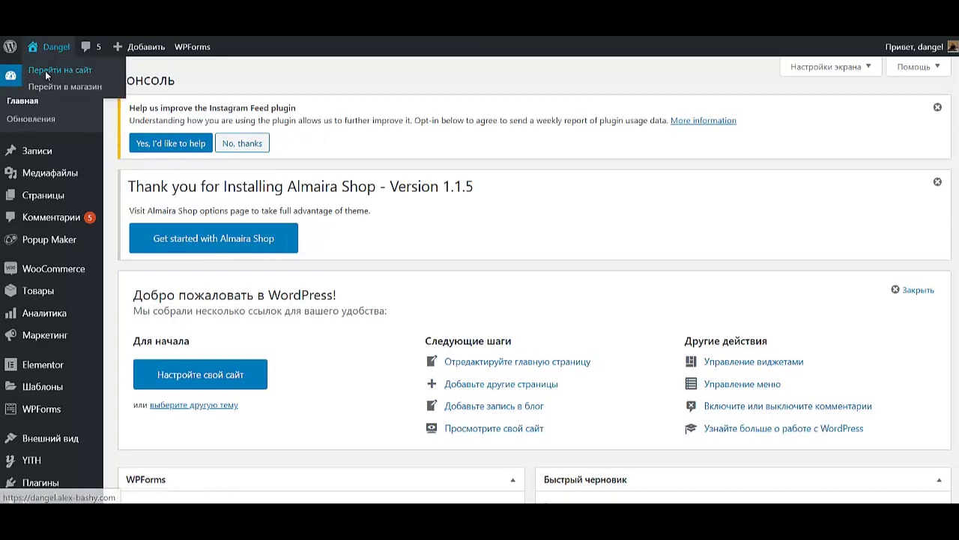
left_click(44, 70)
scroll(429, 197, "down", 15)
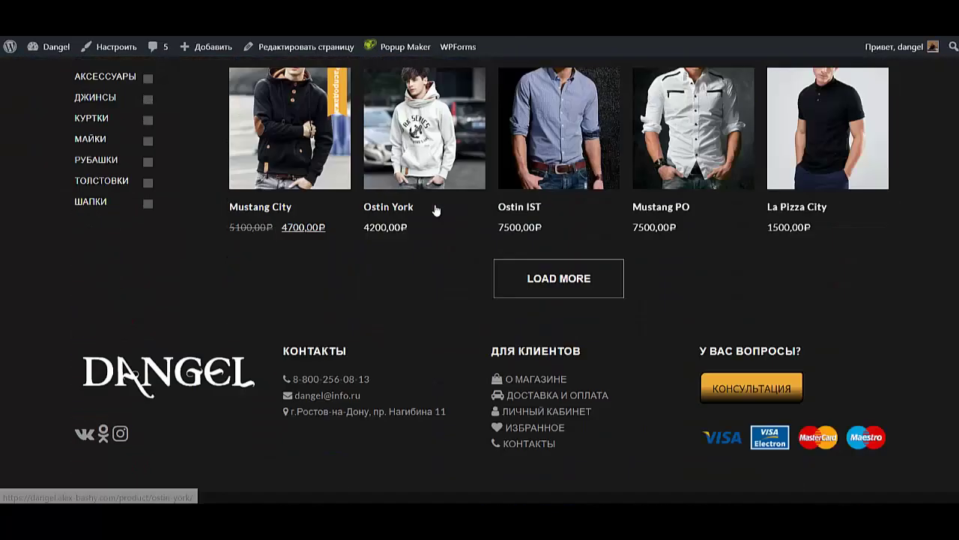
scroll(375, 251, "up", 2)
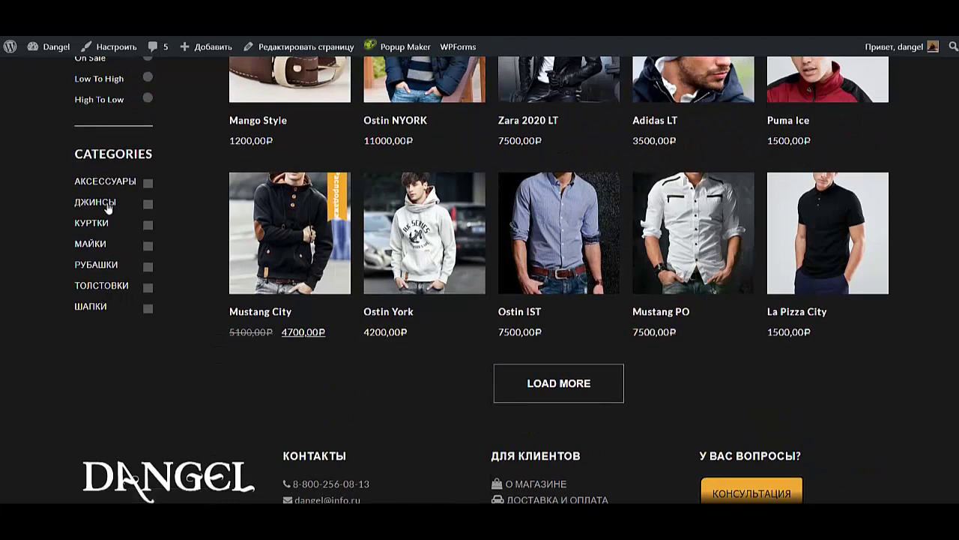
left_click(148, 204)
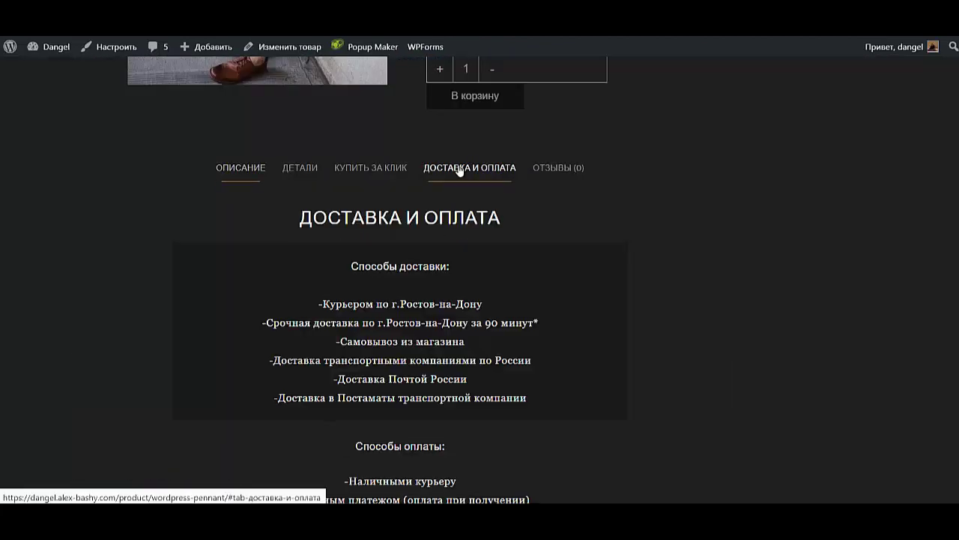
left_click(470, 167)
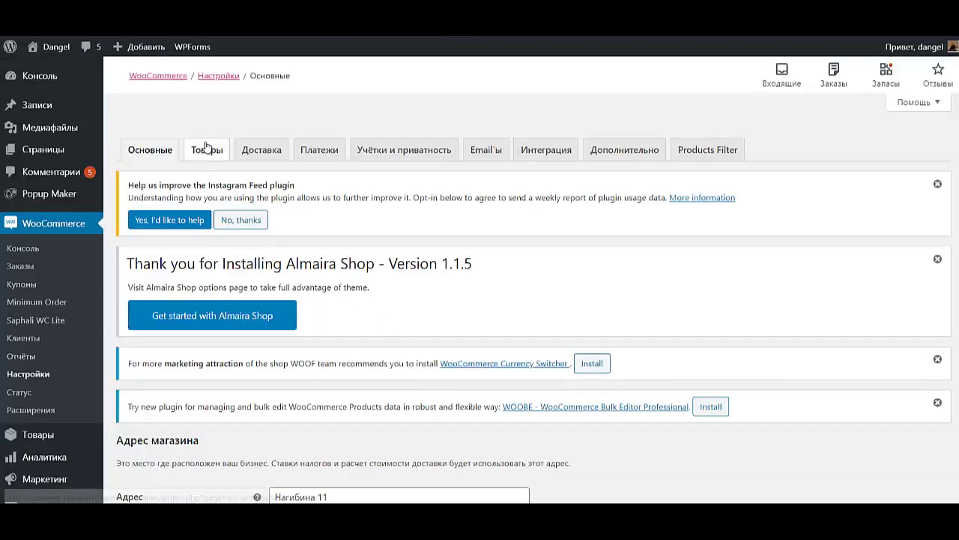
Start a new delivery zone in the WooCommerce shipping settings
left_click(259, 152)
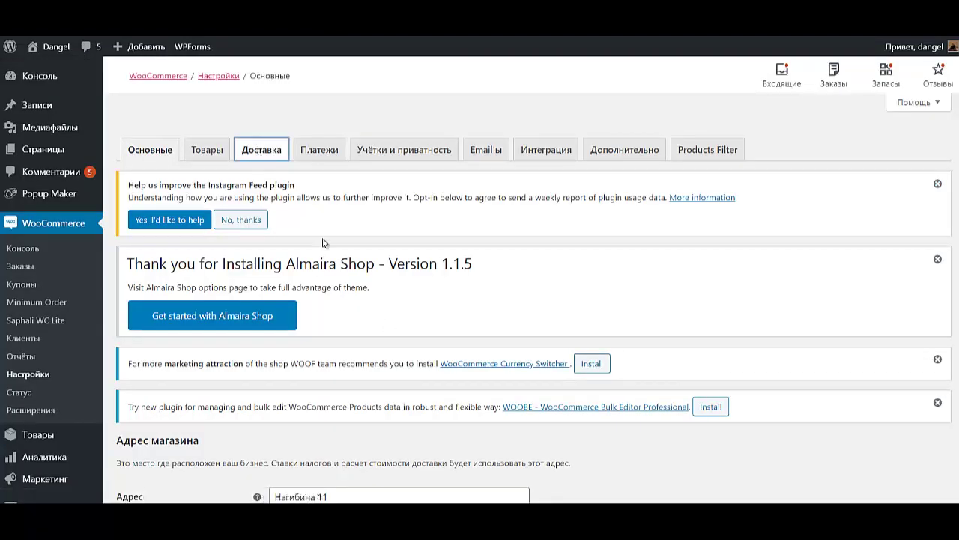
scroll(240, 389, "down", 3)
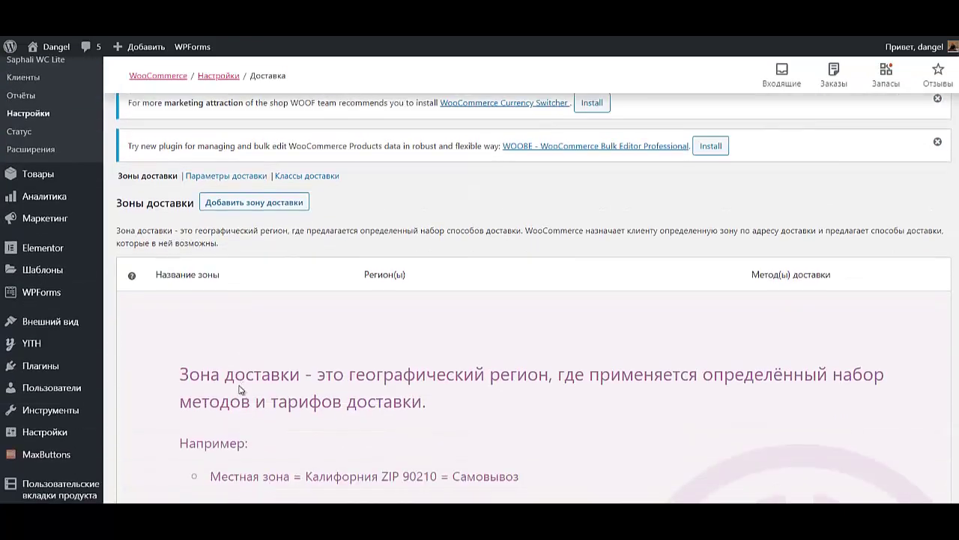
scroll(239, 389, "down", 3)
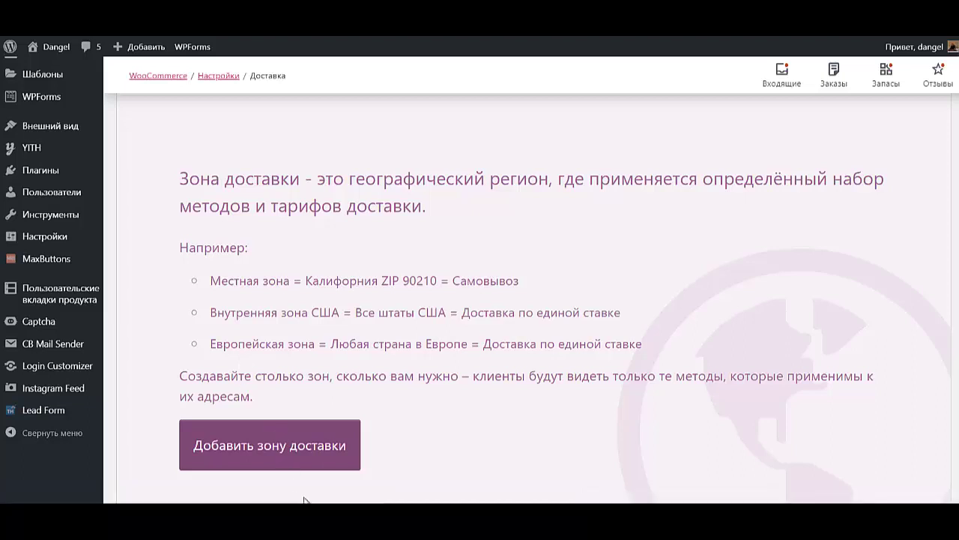
left_click(276, 437)
Name the delivery zone "Россия" and assign the region Россия to it
left_click(327, 368)
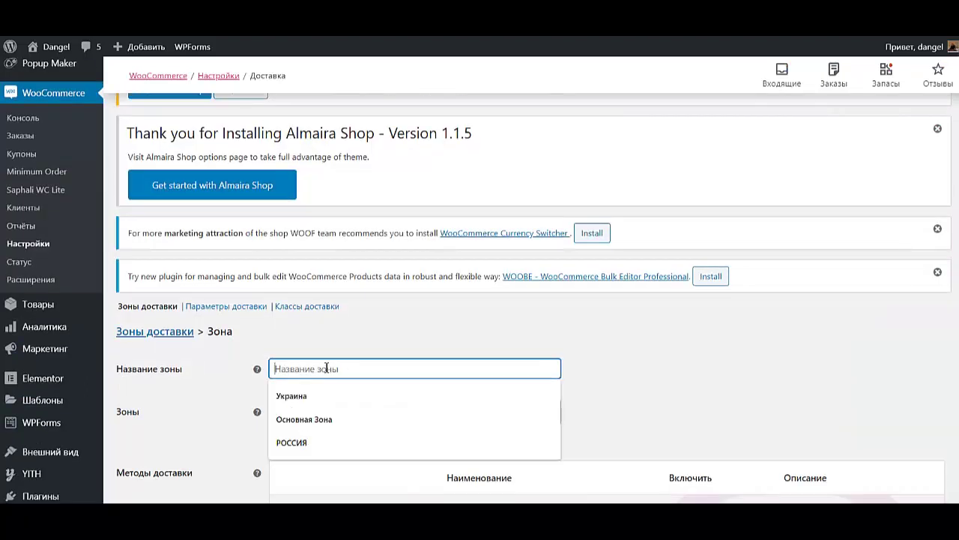
type("Росси")
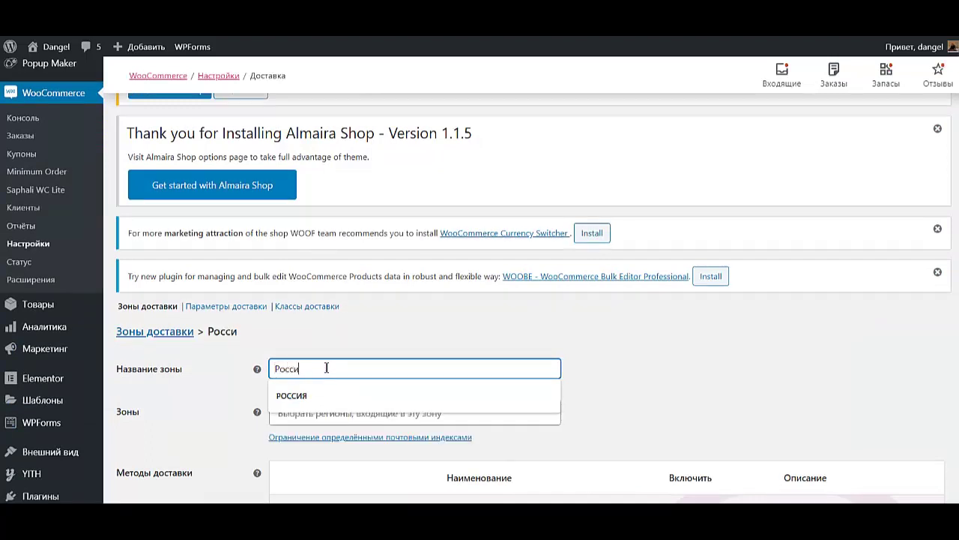
type("я")
key("Tab")
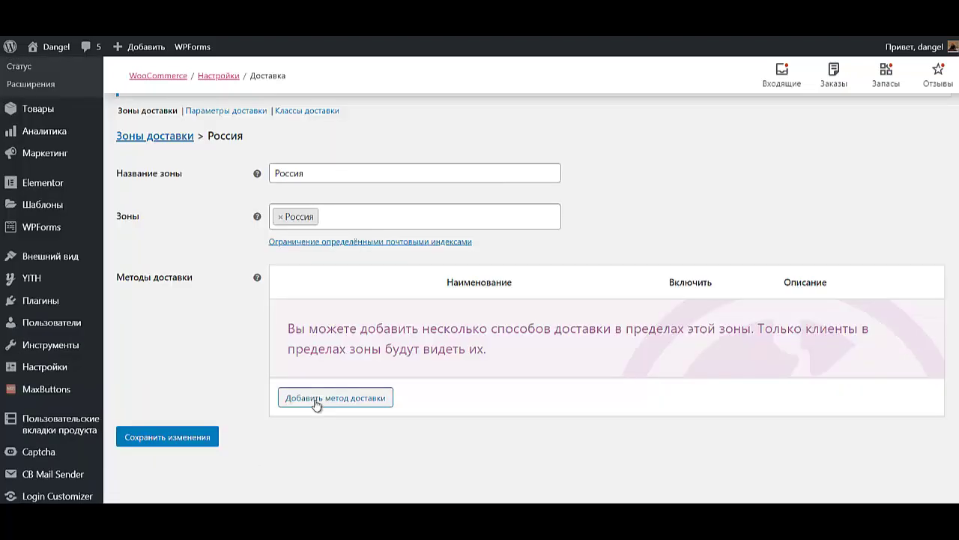
Add the free shipping method "Бесплатная доставка" to the Россия zone
left_click(317, 396)
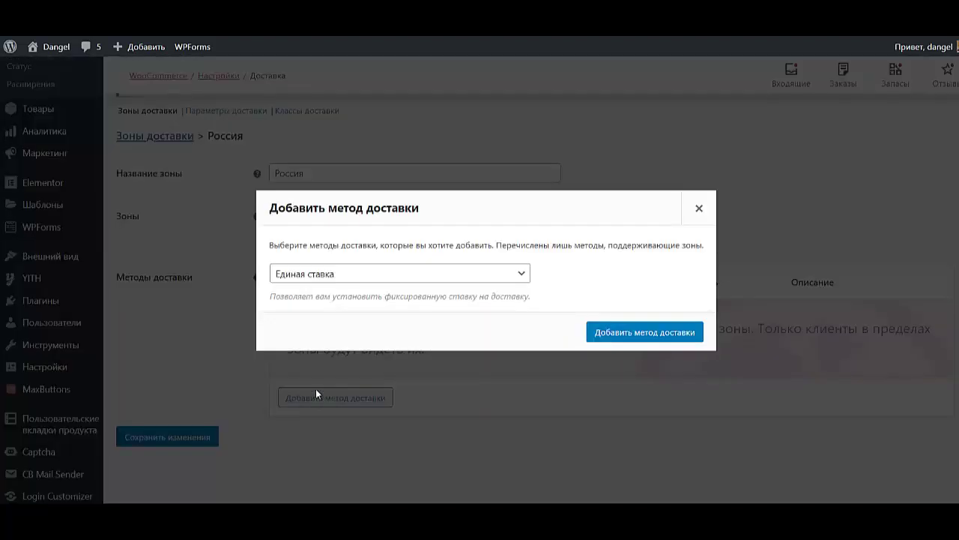
left_click(376, 279)
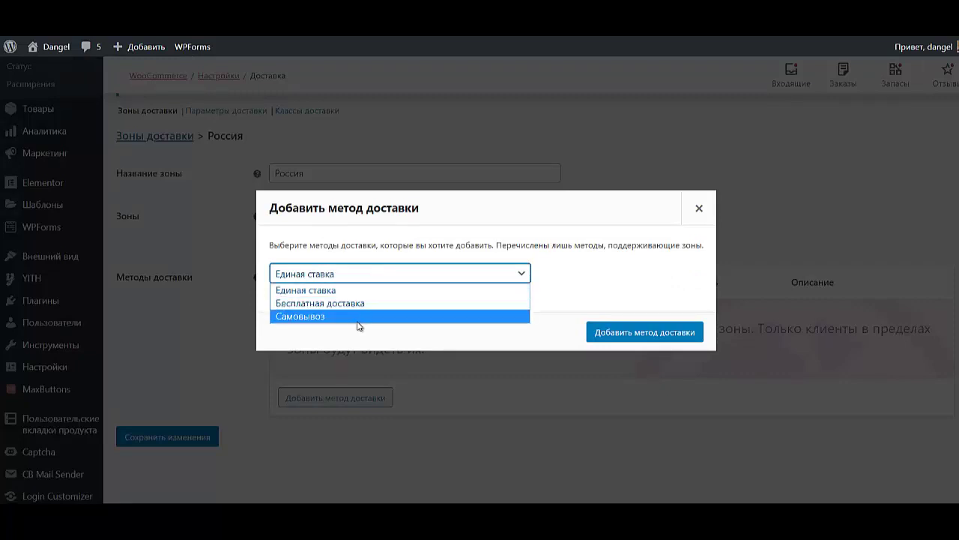
left_click(353, 302)
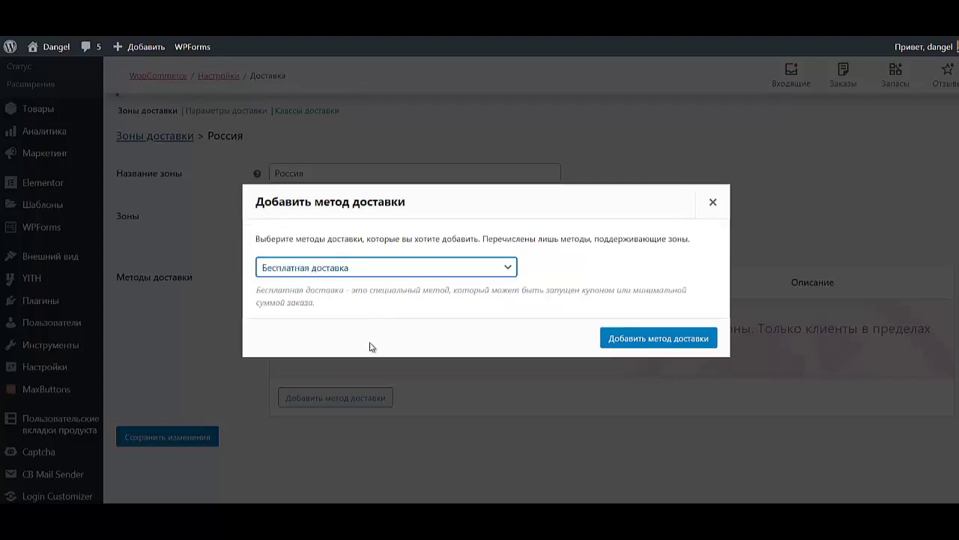
left_click(651, 330)
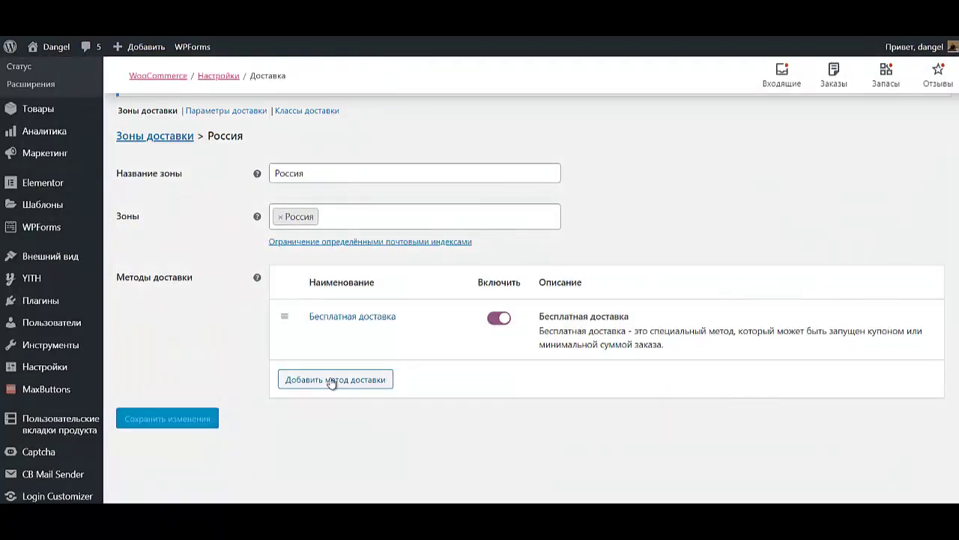
Add the local pickup method "Самовывоз" to the Россия zone
left_click(332, 380)
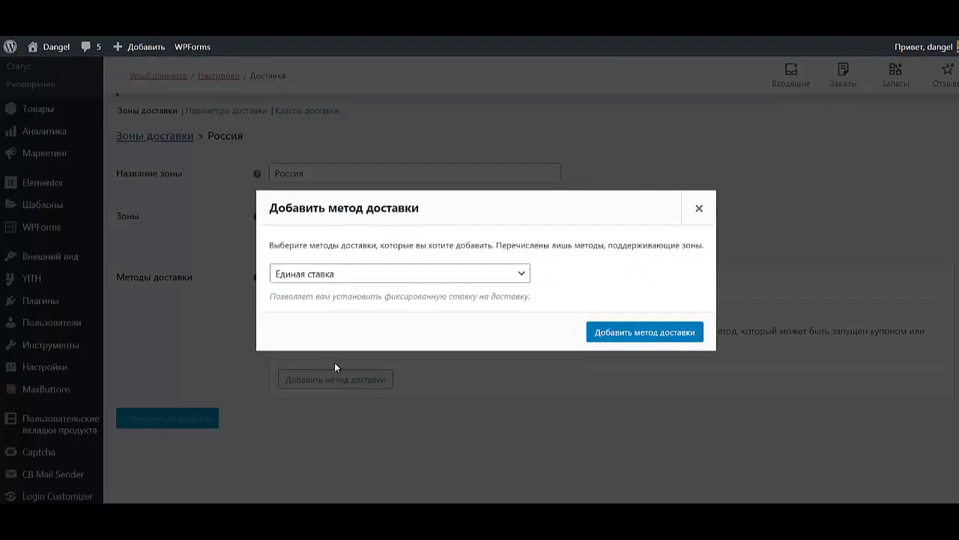
left_click(398, 274)
left_click(403, 317)
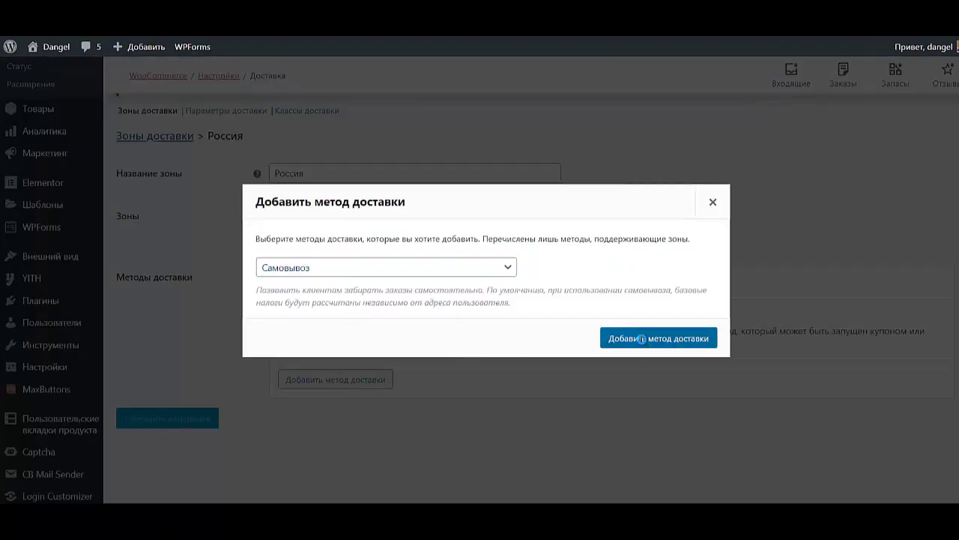
left_click(642, 338)
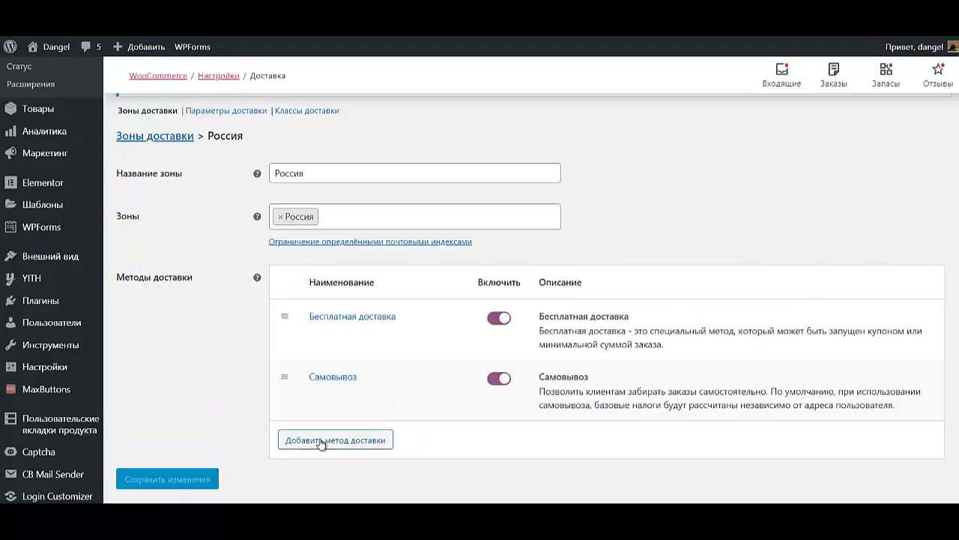
Add four flat-rate "Единая ставка" shipping methods to the Россия zone
left_click(320, 442)
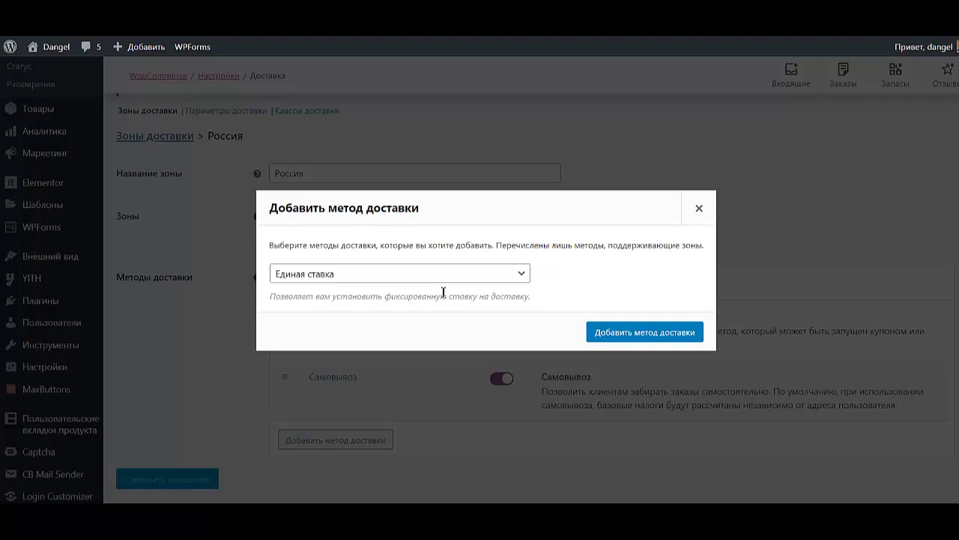
left_click(641, 334)
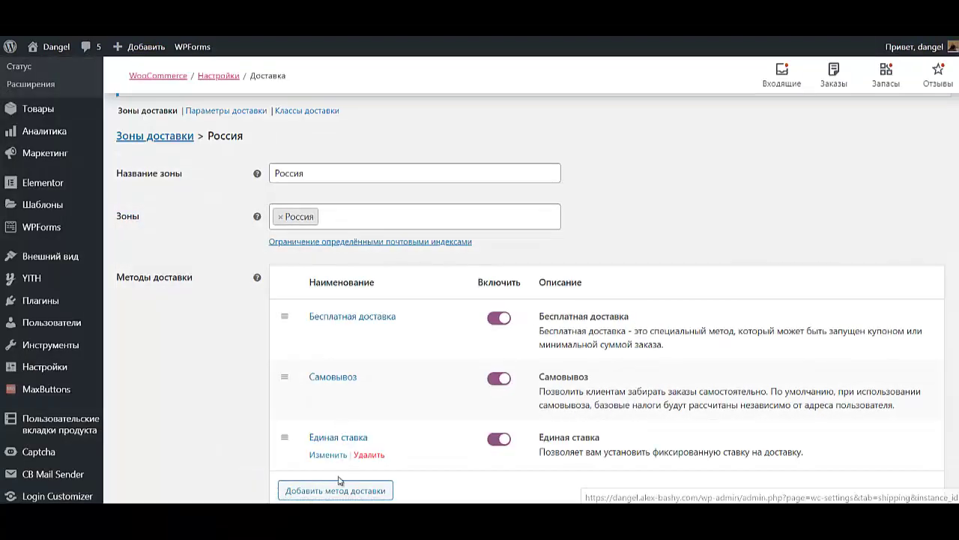
left_click(343, 490)
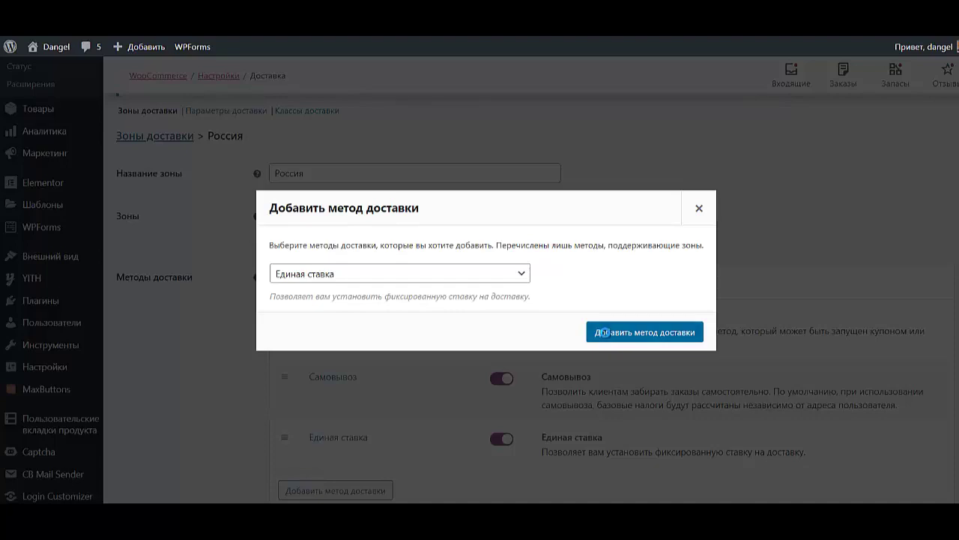
left_click(607, 334)
scroll(346, 412, "down", 4)
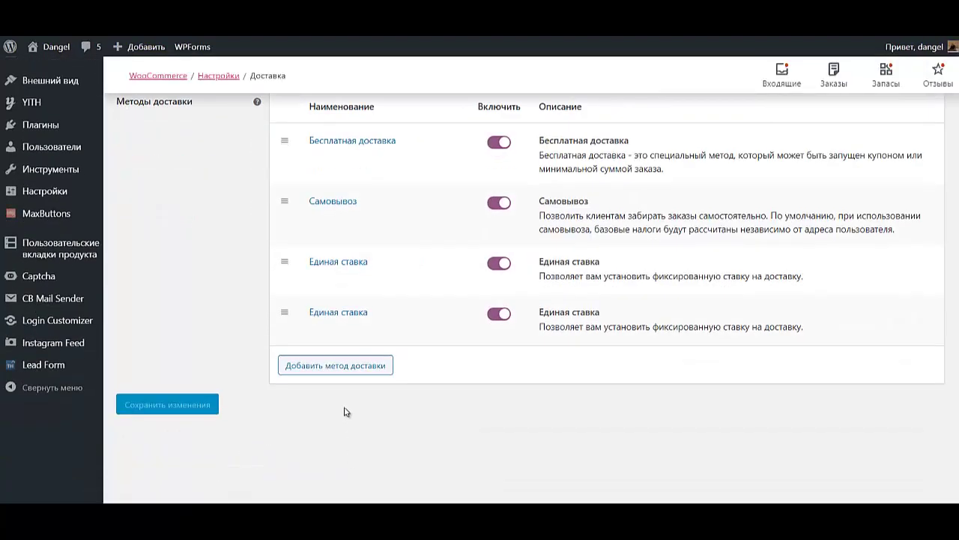
left_click(348, 366)
left_click(658, 331)
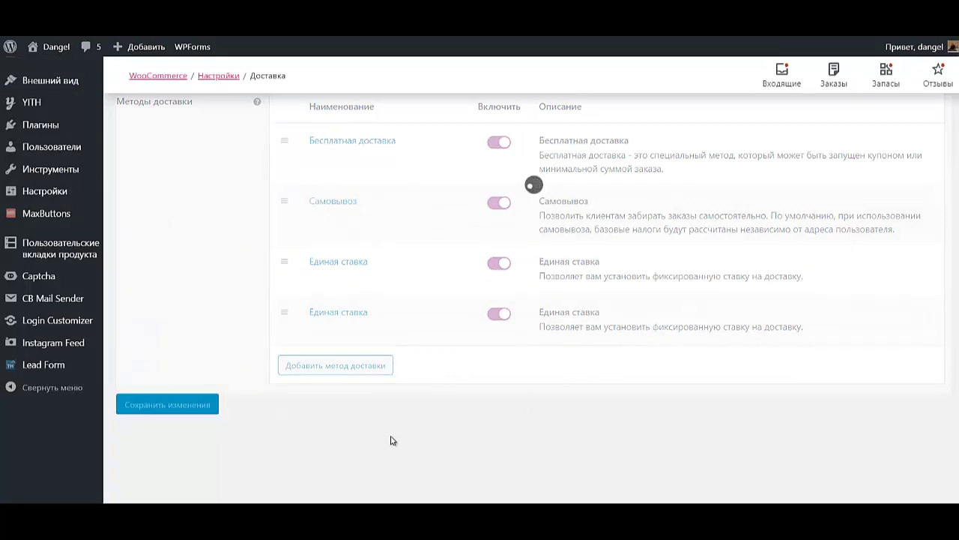
left_click(362, 416)
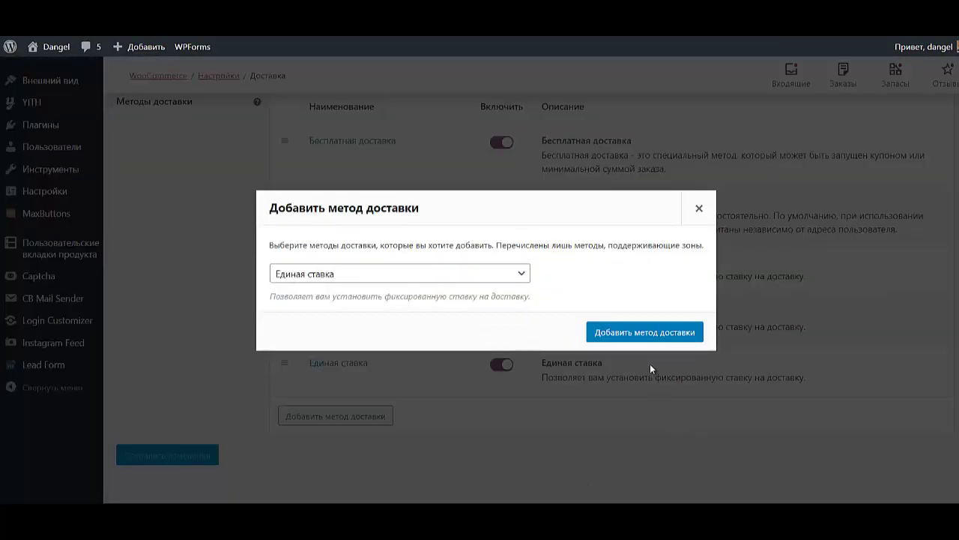
left_click(623, 335)
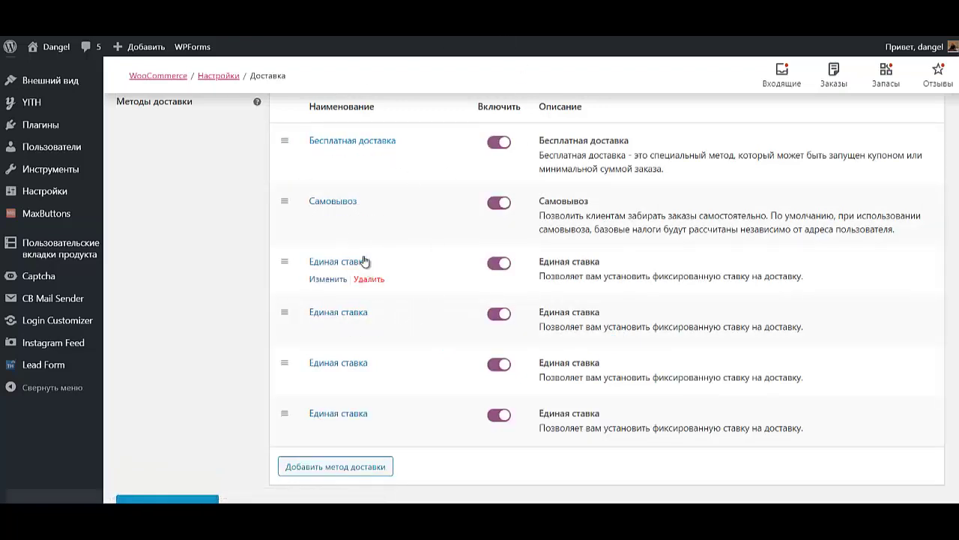
Make "Бесплатная доставка" require a minimum order amount of 10000, apply that rule without regard to discounts, and save the method
mouse_move(343, 150)
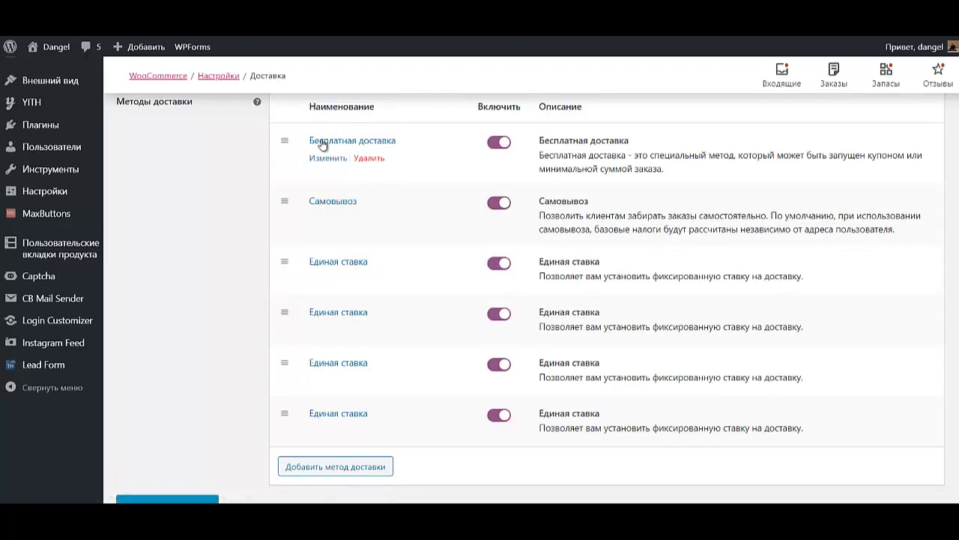
left_click(332, 160)
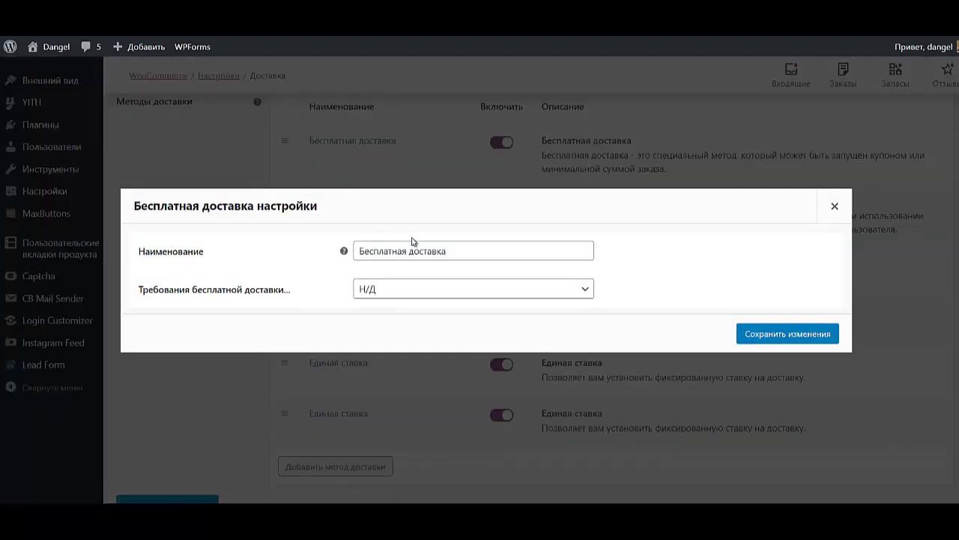
left_click(433, 287)
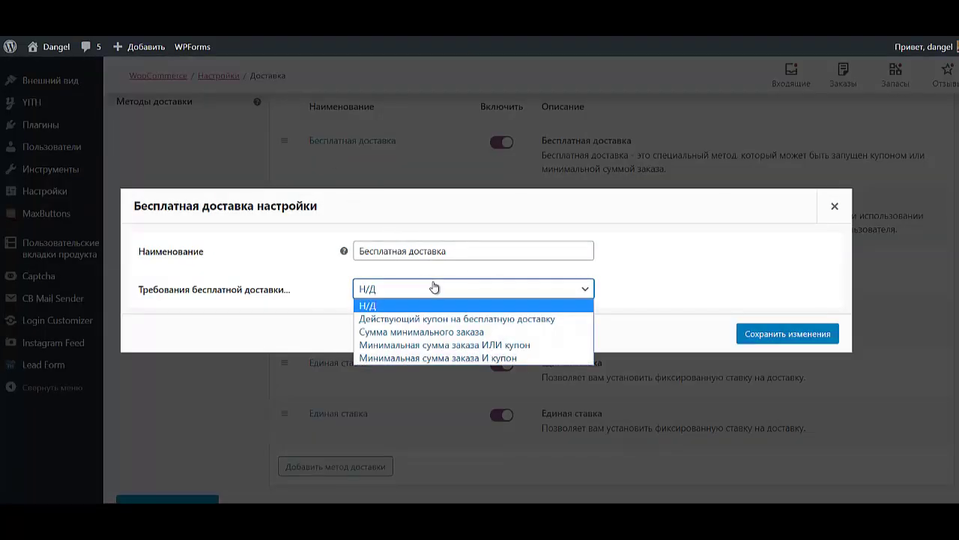
left_click(434, 331)
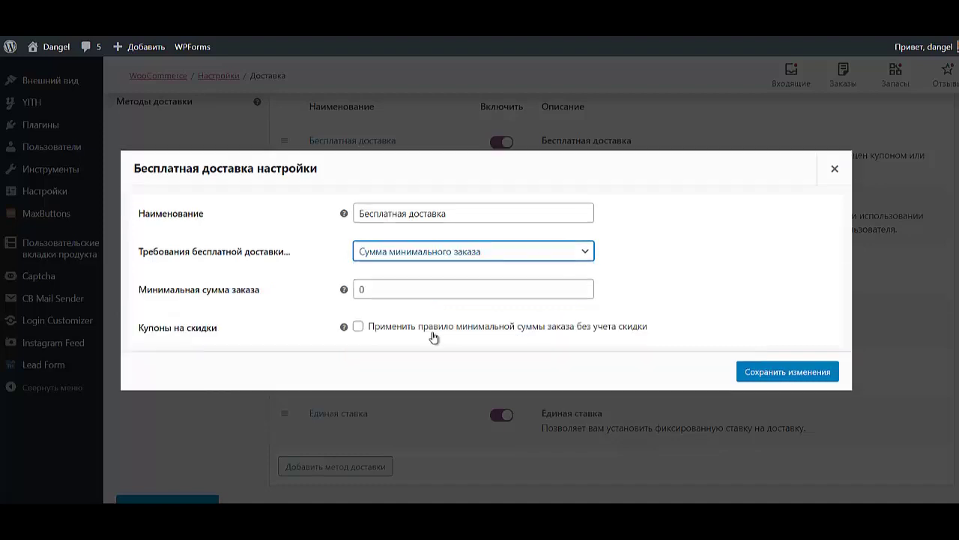
double_click(404, 291)
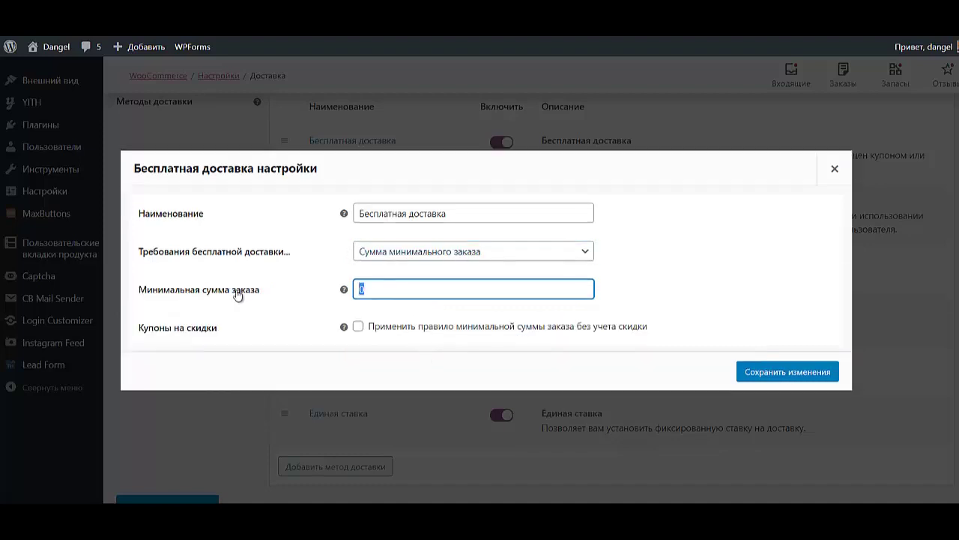
type("10000")
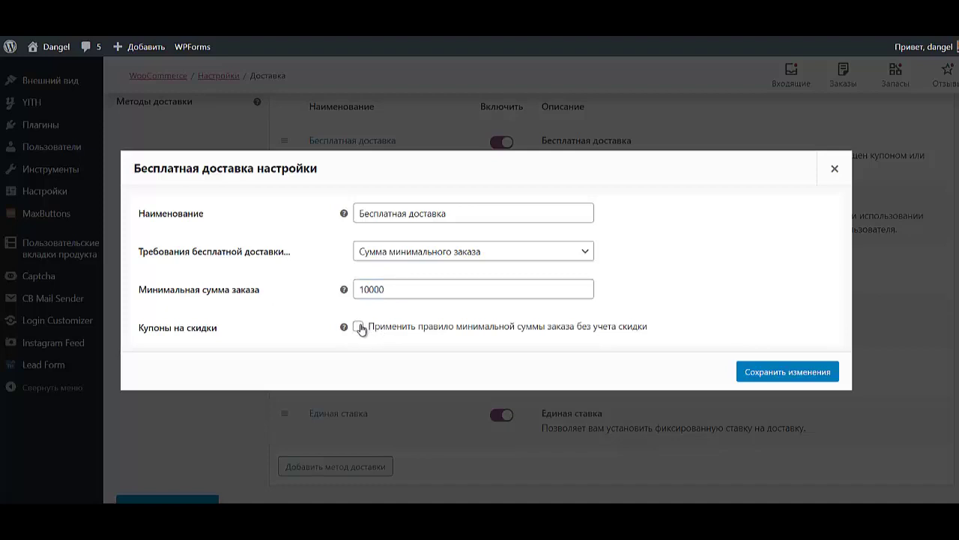
left_click(359, 326)
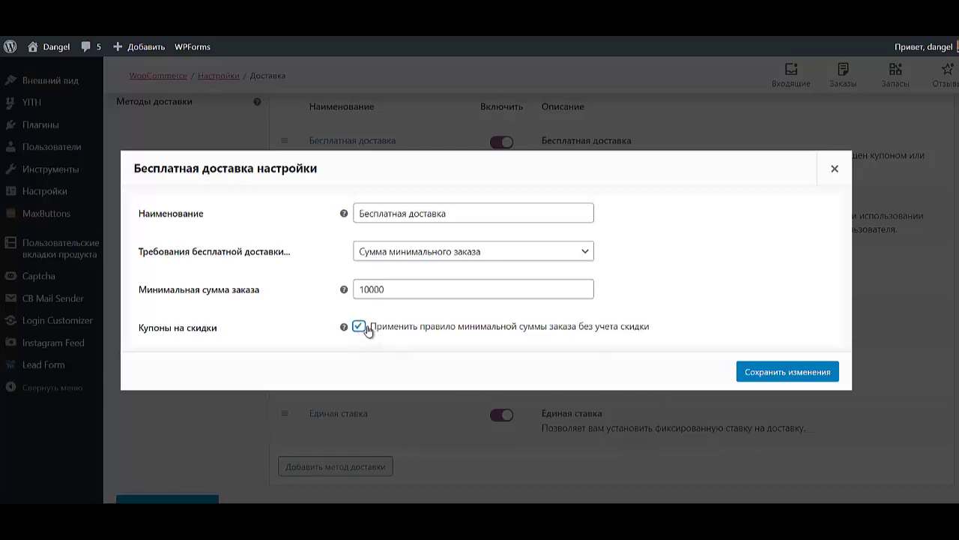
left_click(818, 377)
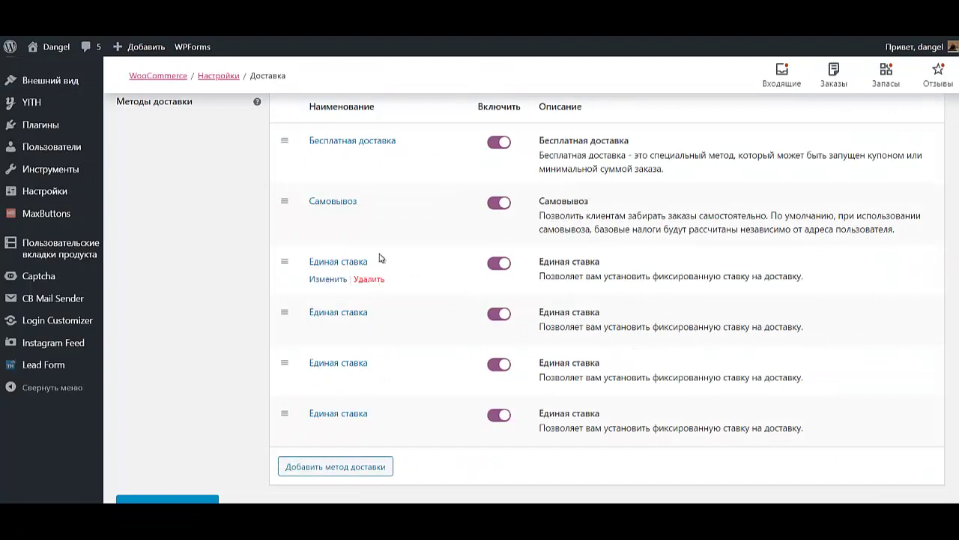
Rename the local pickup method to "Самовывоз из магазина", set its tax status to "Нет", and save it
left_click(335, 217)
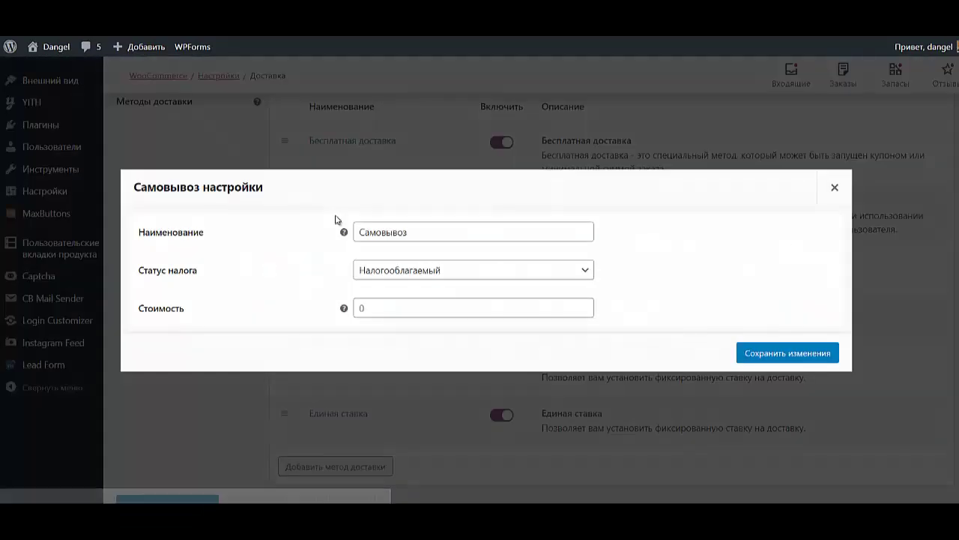
left_click(454, 235)
type("из магазина")
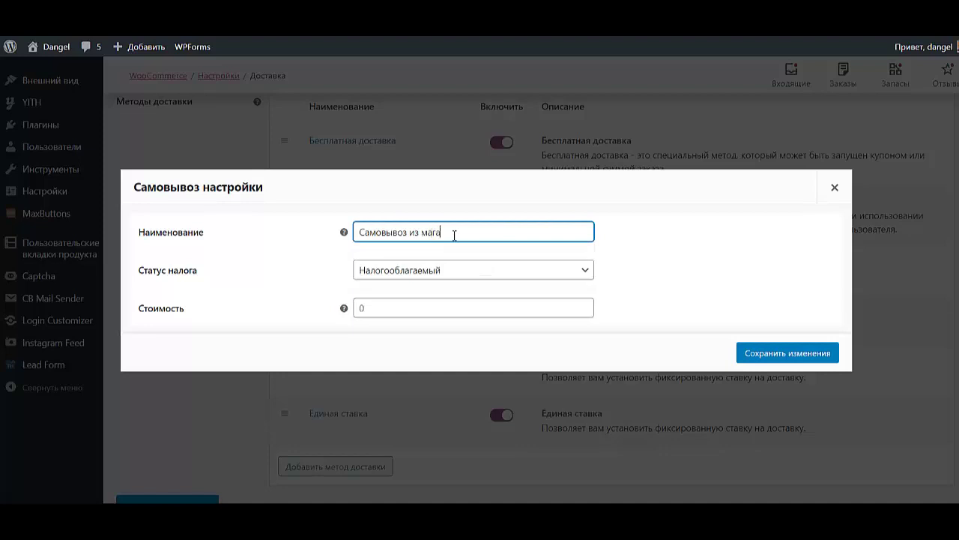
left_click(491, 262)
left_click(443, 299)
left_click(371, 307)
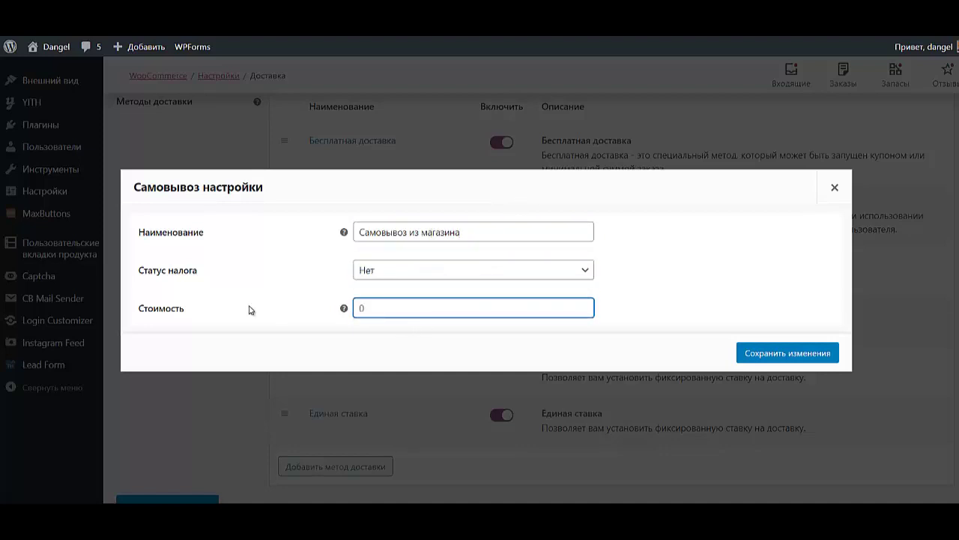
left_click(816, 352)
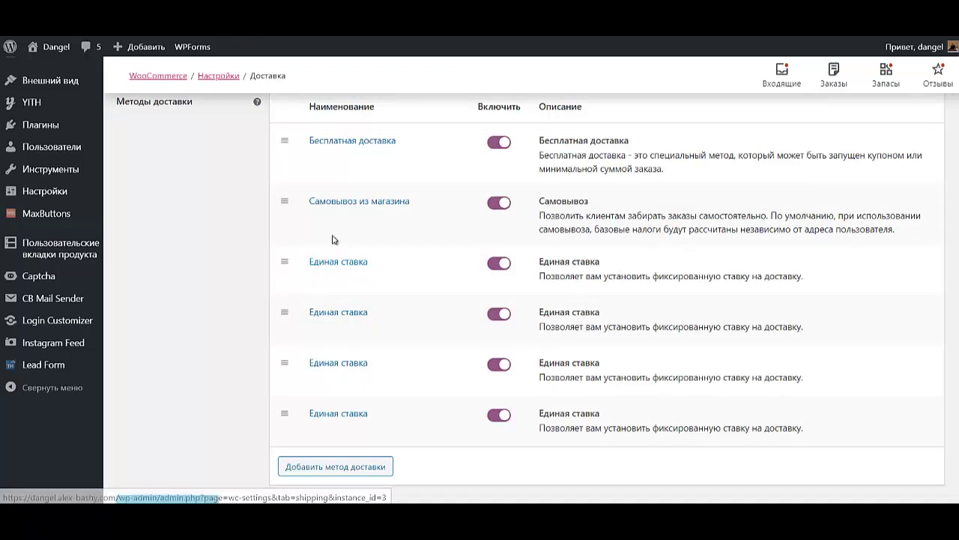
Title the first "Единая ставка" method "Курьером по г.Ростов-на-Дону", set its cost to 300, and save it
left_click(318, 280)
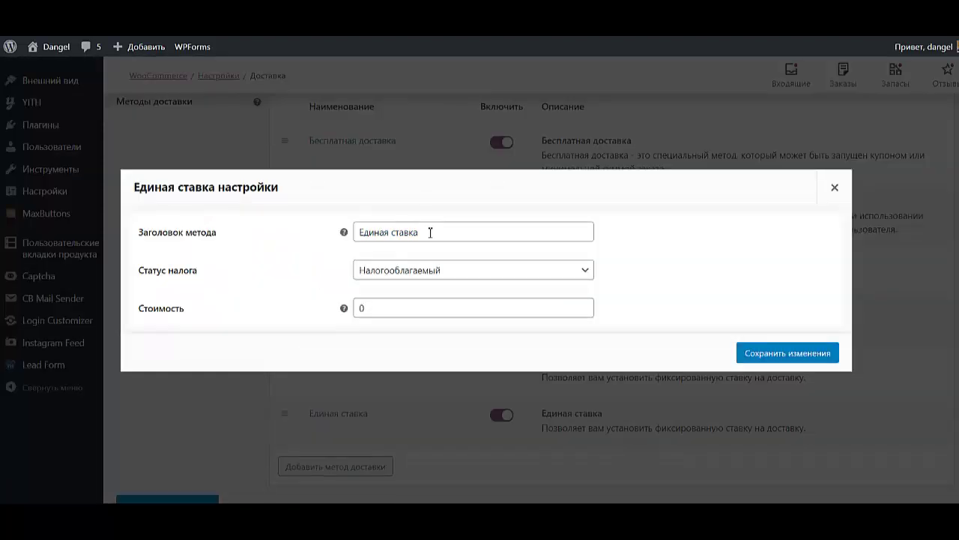
left_click_drag(431, 232, 293, 247)
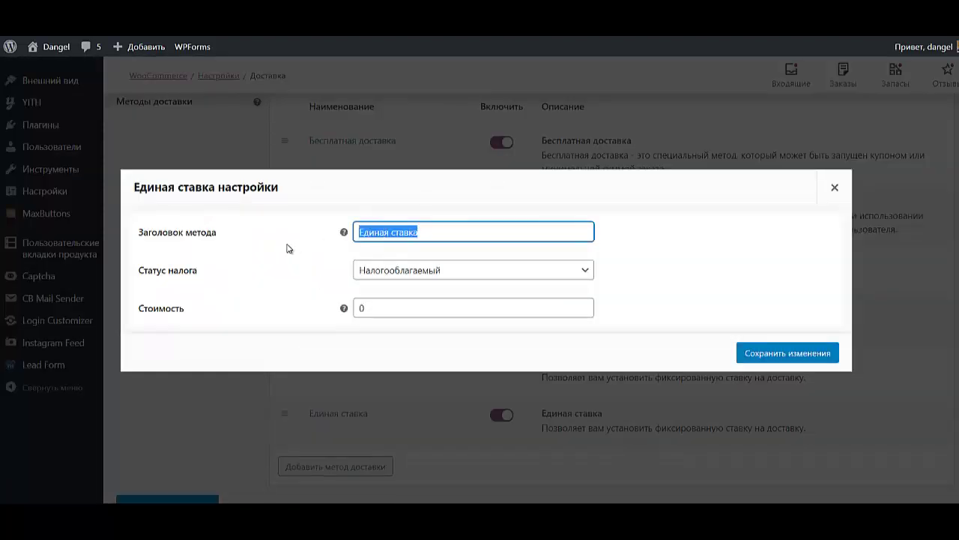
type("Курьер")
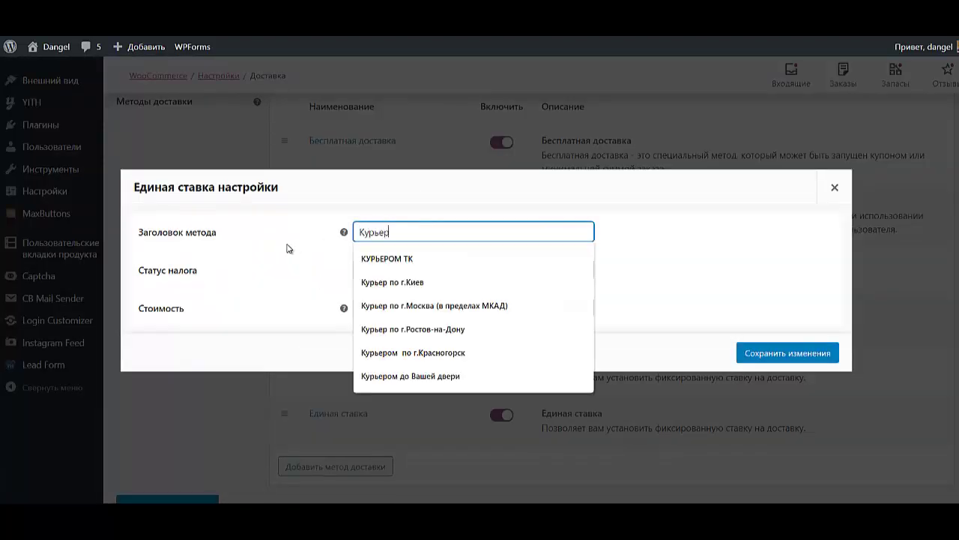
type("ом по г.Ростов-на-Дону")
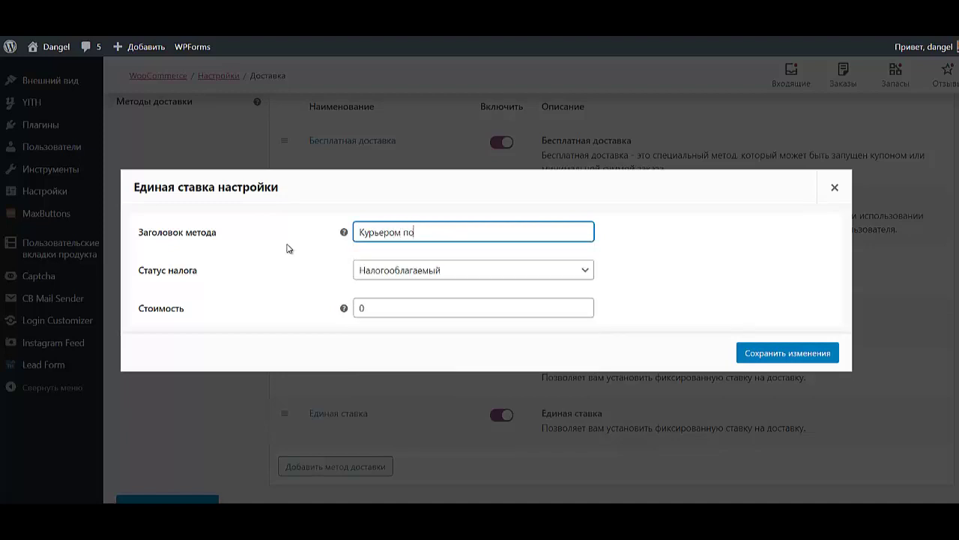
double_click(415, 307)
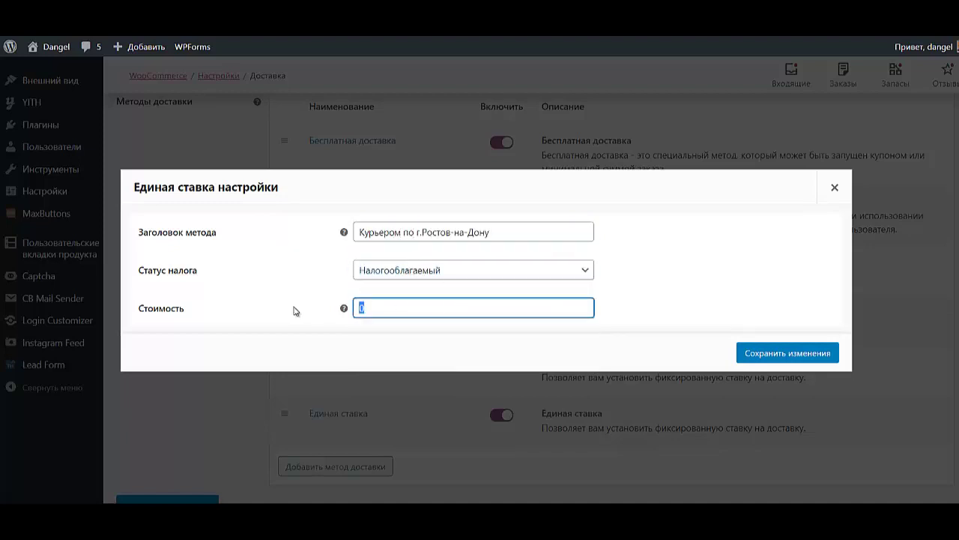
type("300")
left_click(766, 352)
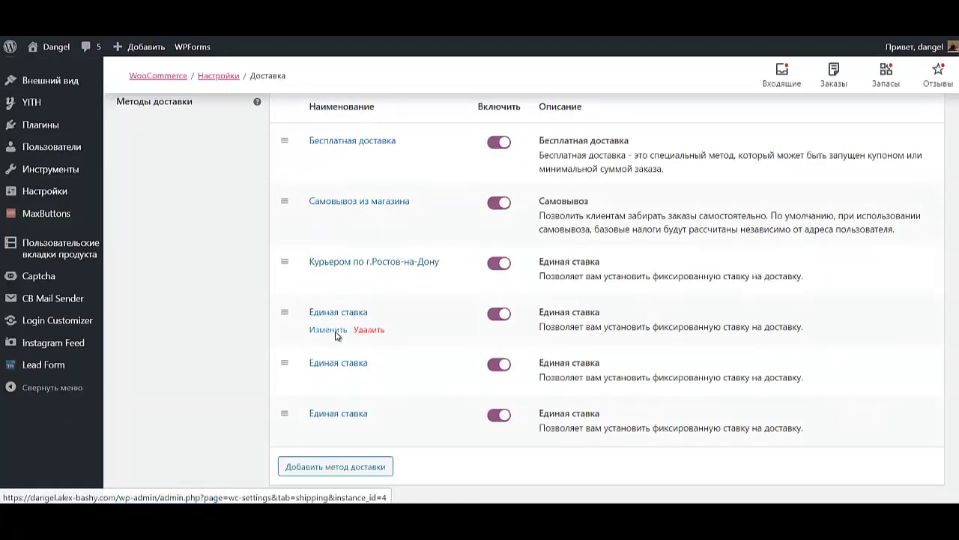
Title the next "Единая ставка" method "Транспортной компанией до двери", set its cost to 700, and save it
left_click(336, 327)
left_click_drag(425, 234, 291, 238)
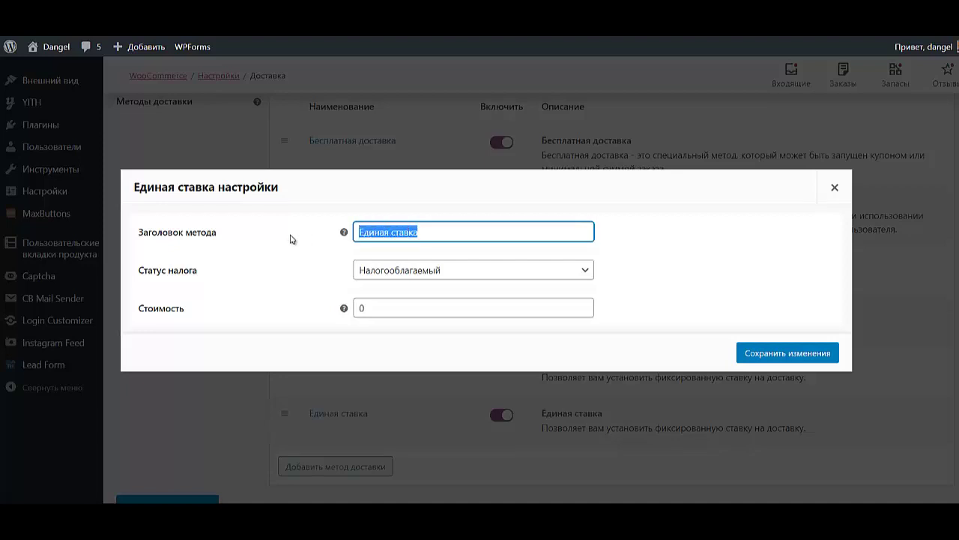
type("Транспортной компанией до")
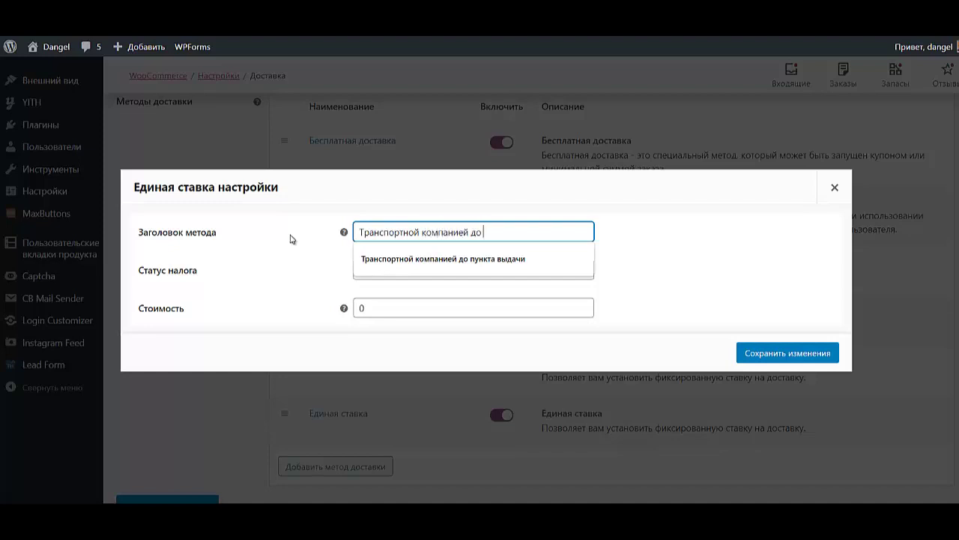
type("двери")
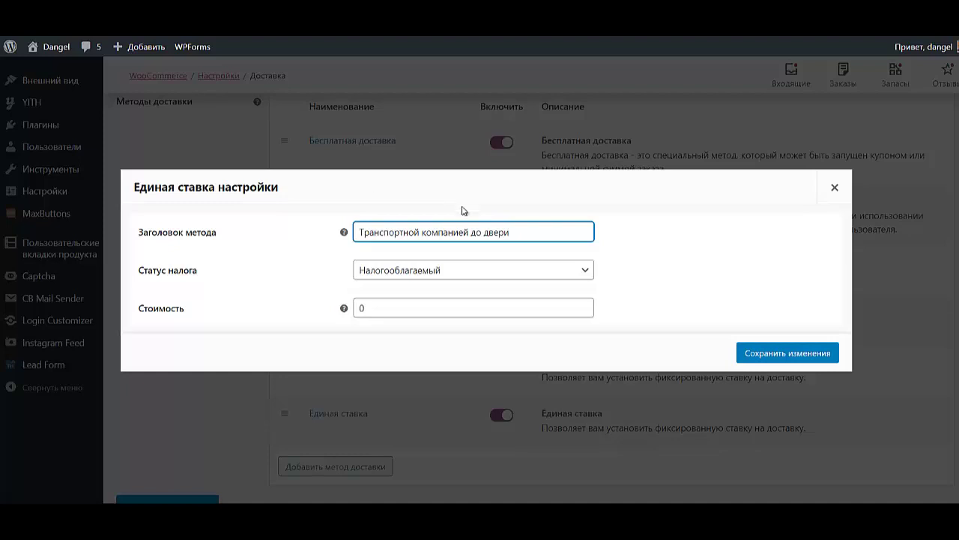
left_click(461, 272)
left_click(460, 271)
key("Tab")
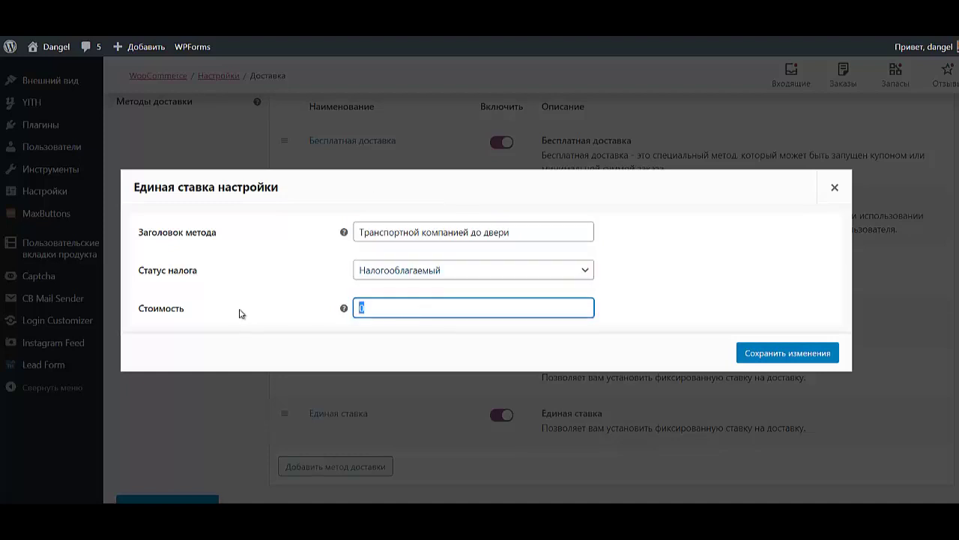
type("700")
key("Return")
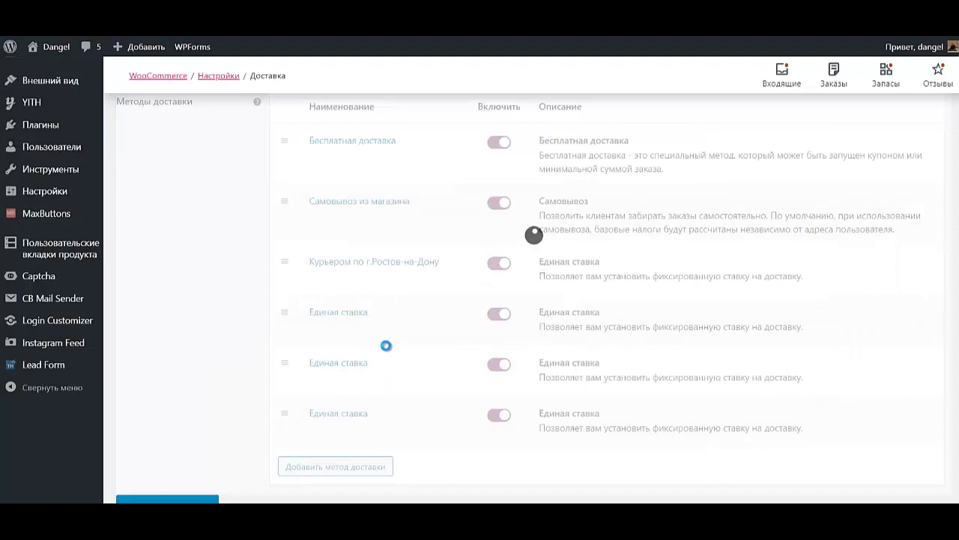
Title the third flat-rate method "Транспортной компанией до пункта выдачи", set its cost to 400, and save it
left_click(328, 381)
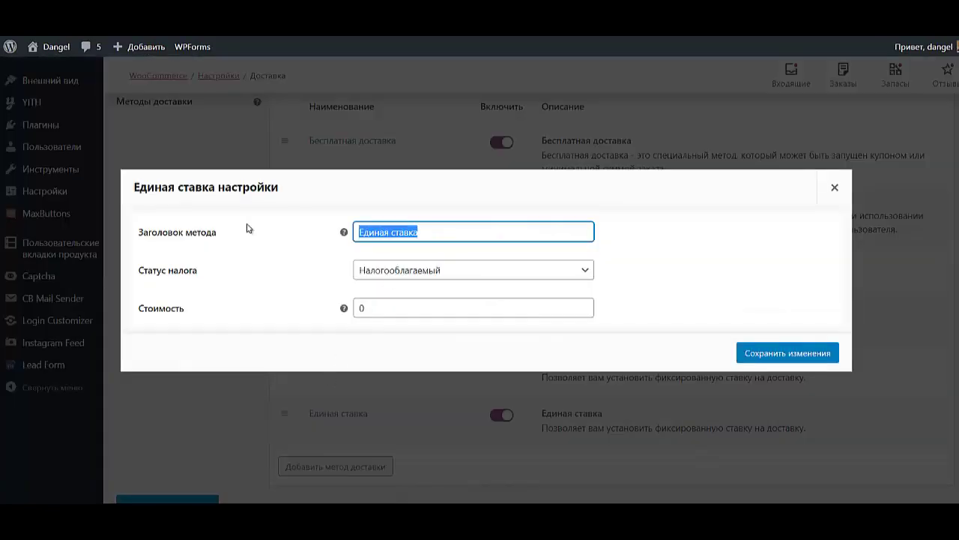
type("Тр")
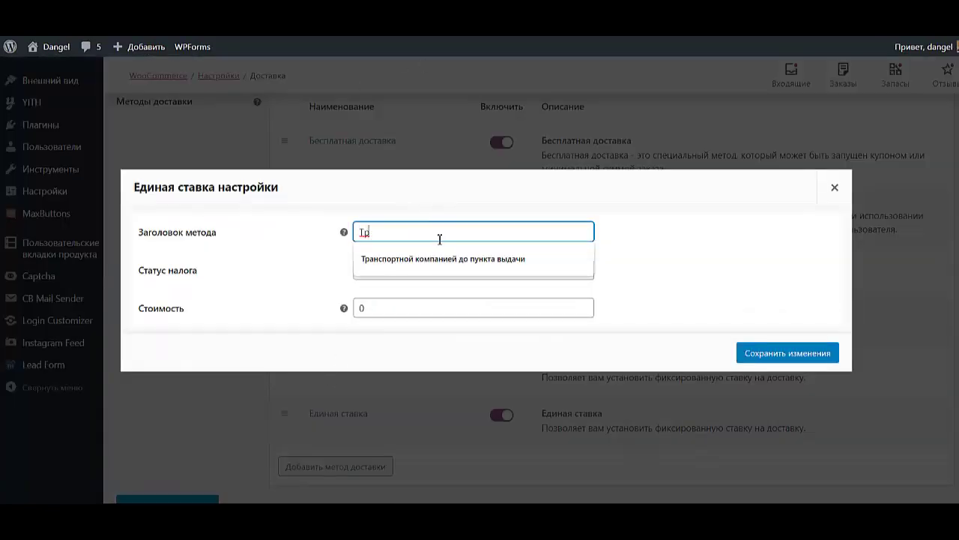
left_click(443, 259)
left_click(360, 308)
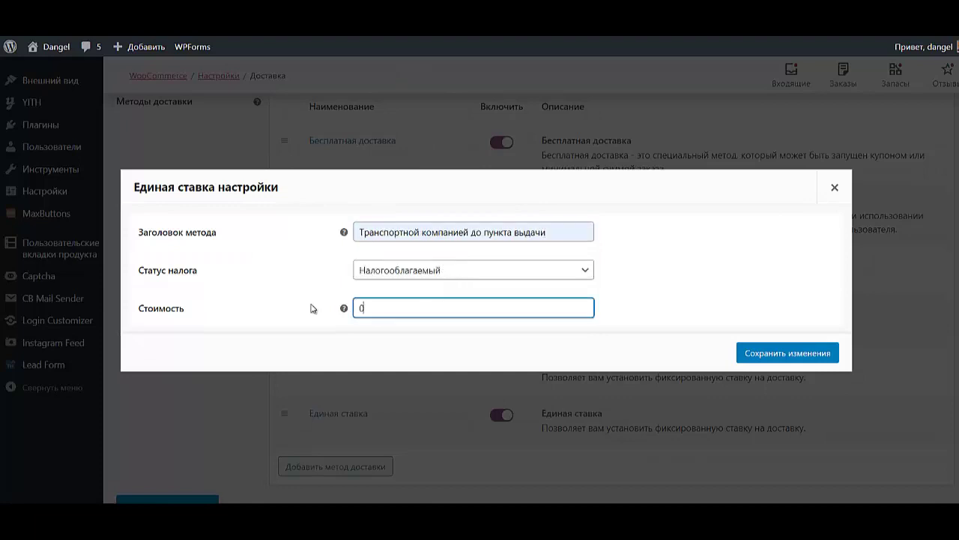
key("ctrl+a")
type("400")
left_click(767, 356)
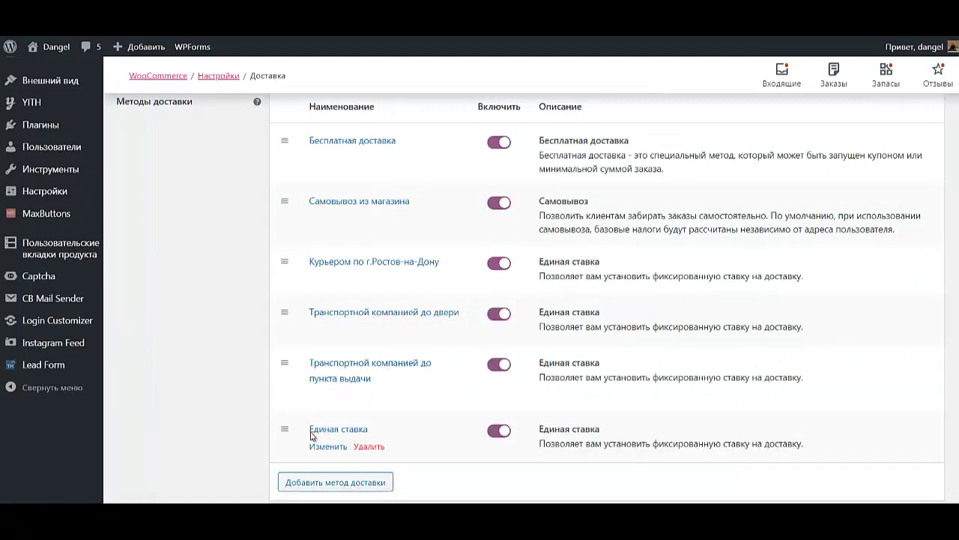
Title the last remaining "Единая ставка" method "Почтой России", set its cost to 300, and save it
left_click(330, 446)
left_click_drag(428, 235, 243, 210)
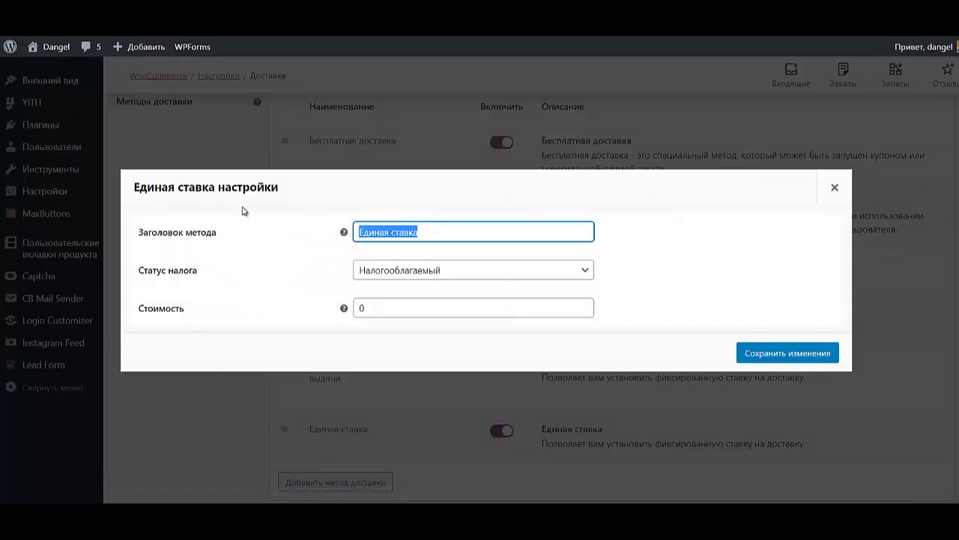
type("Почтой России")
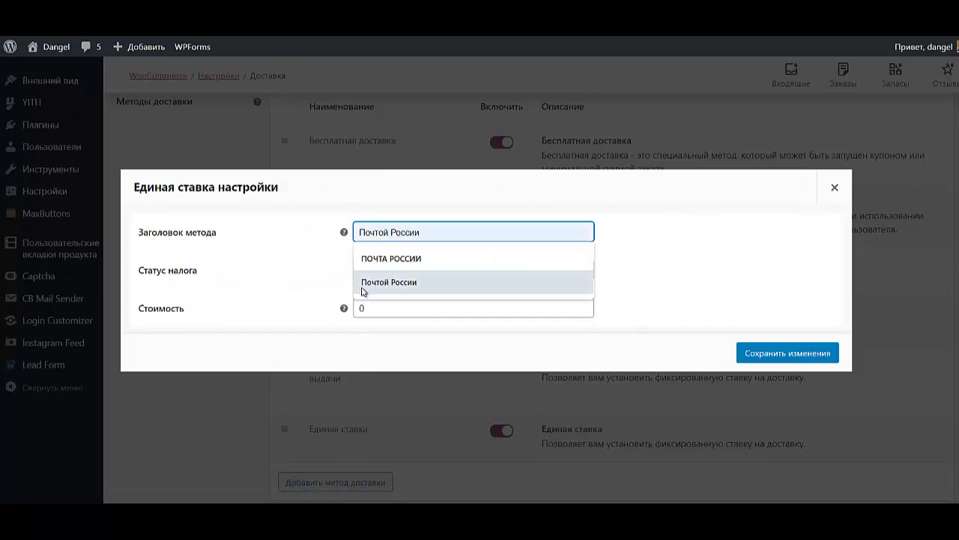
left_click(367, 286)
left_click_drag(370, 308, 286, 317)
type("300")
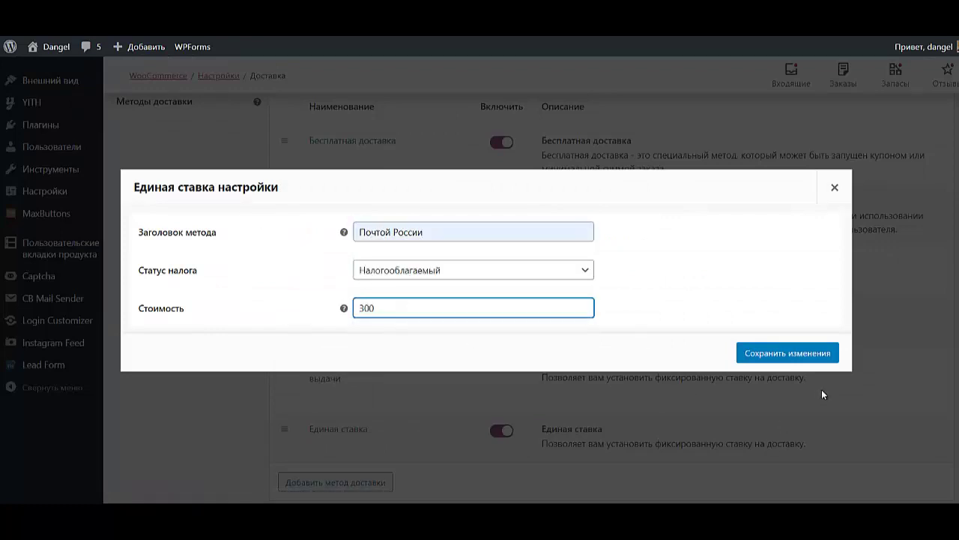
left_click(802, 349)
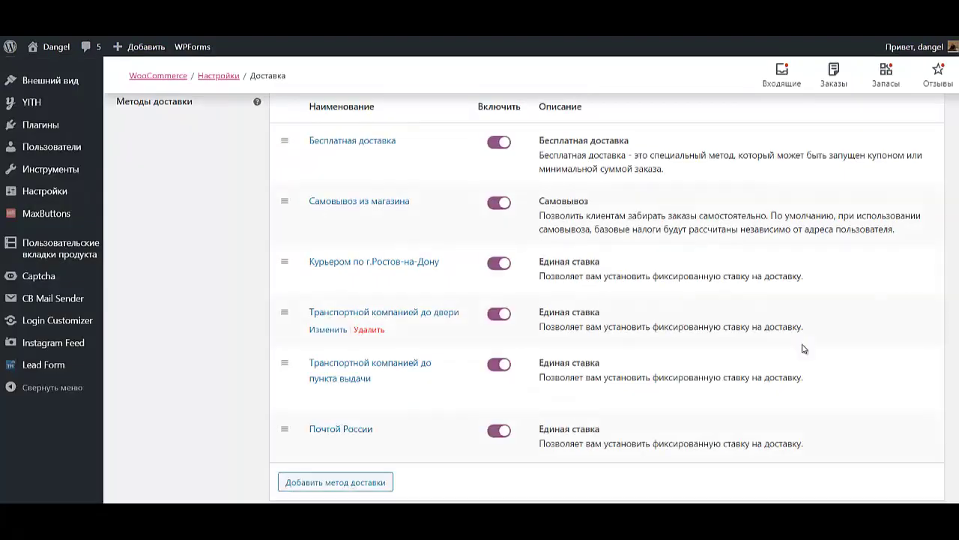
Review the Россия zone's delivery methods and examine the calculation and destination settings in "Параметры доставки"
scroll(472, 398, "up", 5)
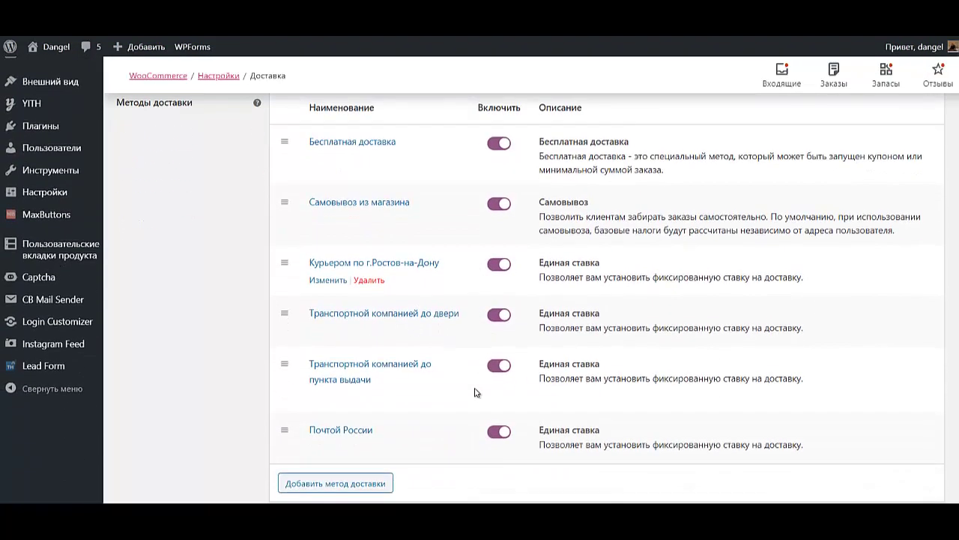
scroll(473, 417, "down", 5)
scroll(432, 441, "up", 6)
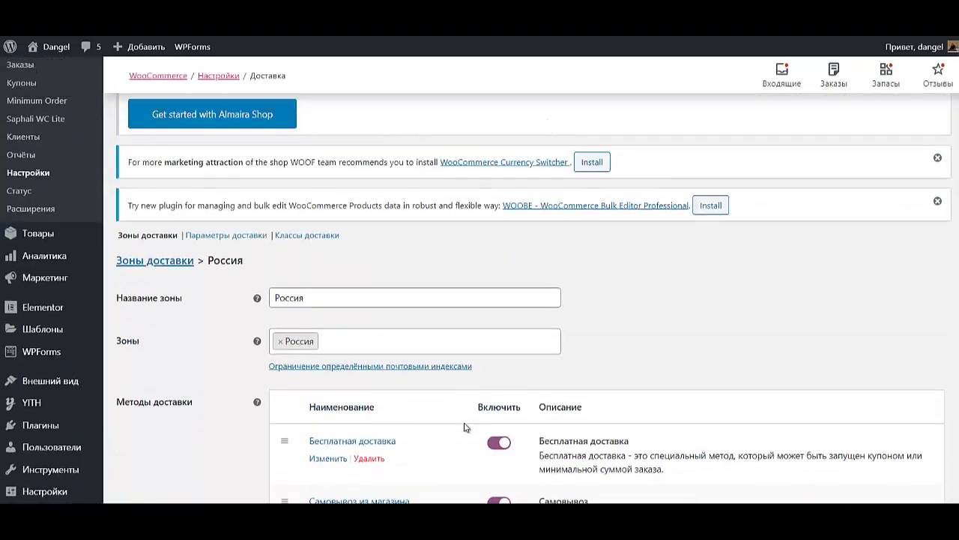
scroll(49, 489, "down", 1)
scroll(247, 375, "up", 5)
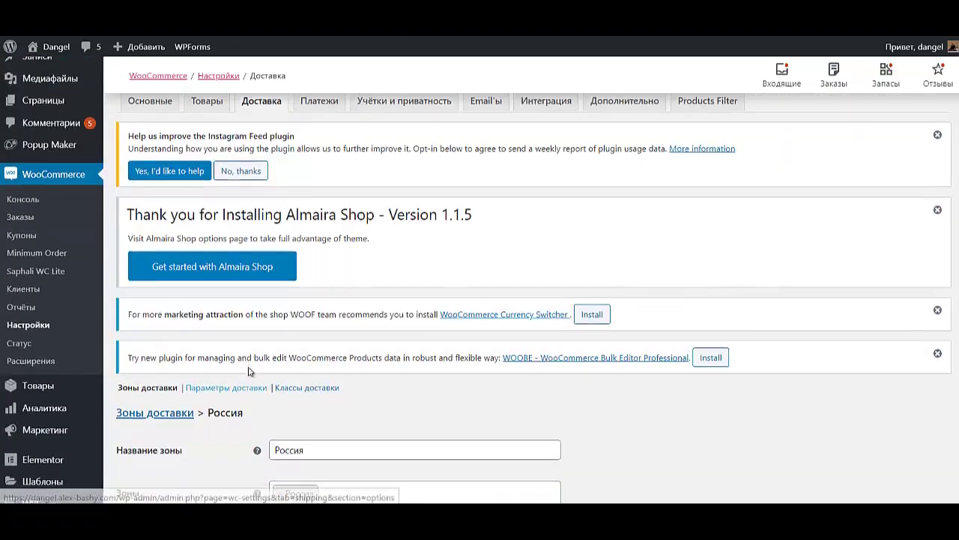
scroll(248, 380, "down", 3)
scroll(247, 380, "up", 2)
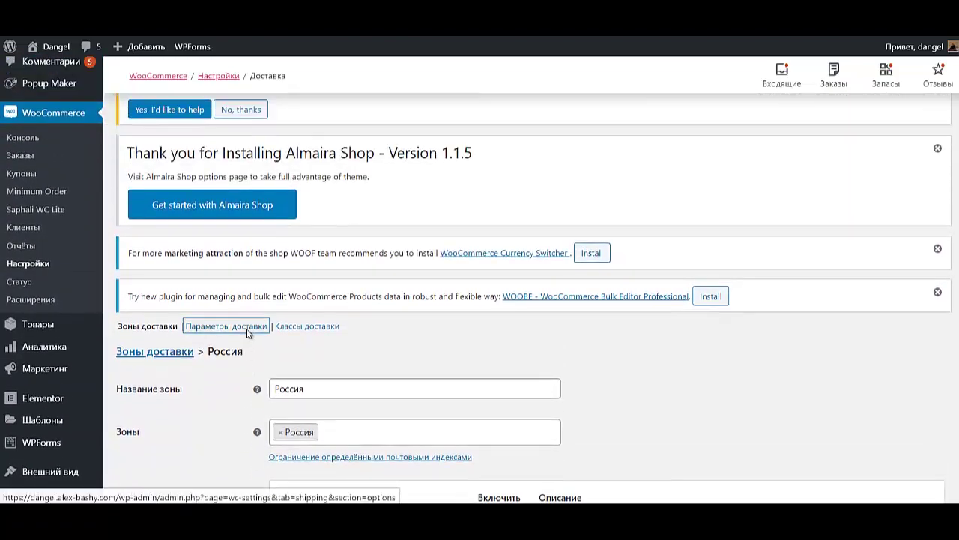
left_click(247, 327)
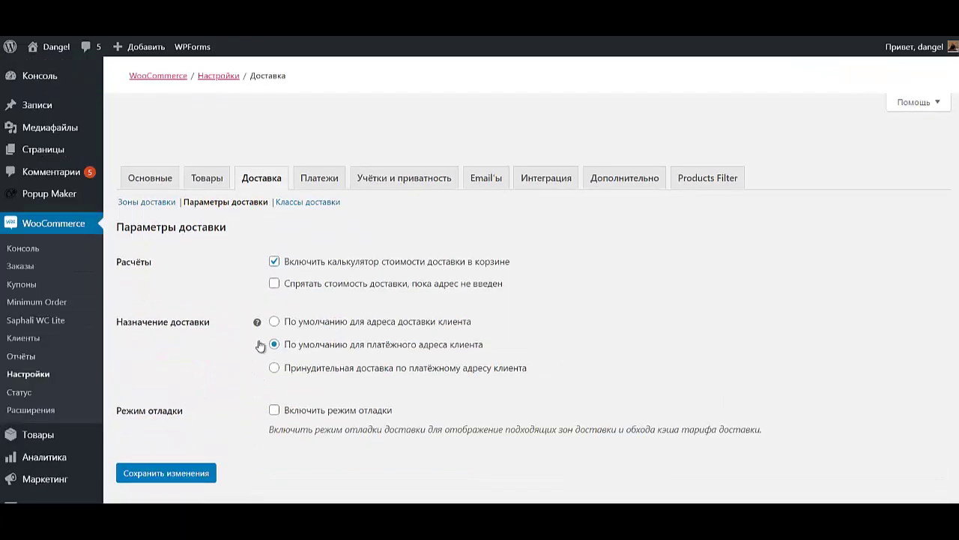
scroll(300, 371, "down", 3)
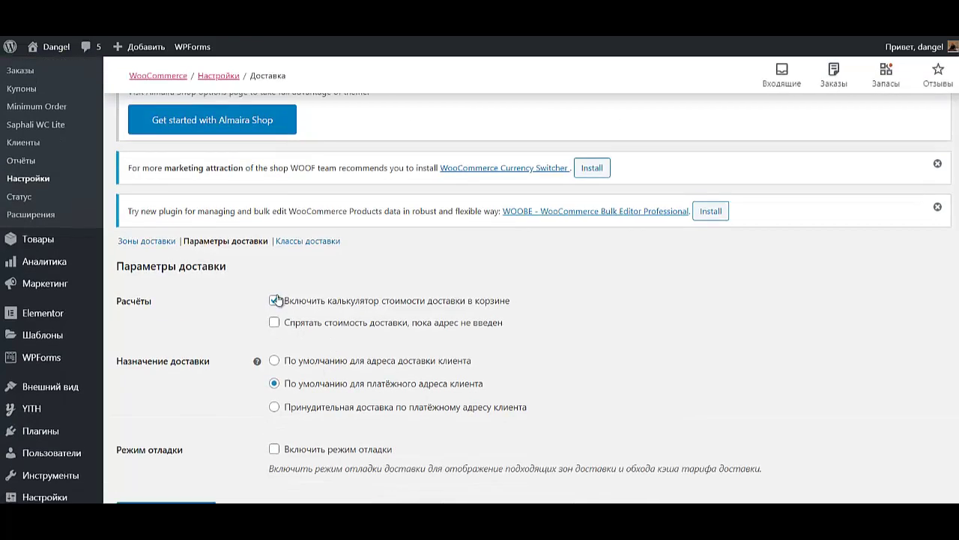
scroll(298, 366, "up", 5)
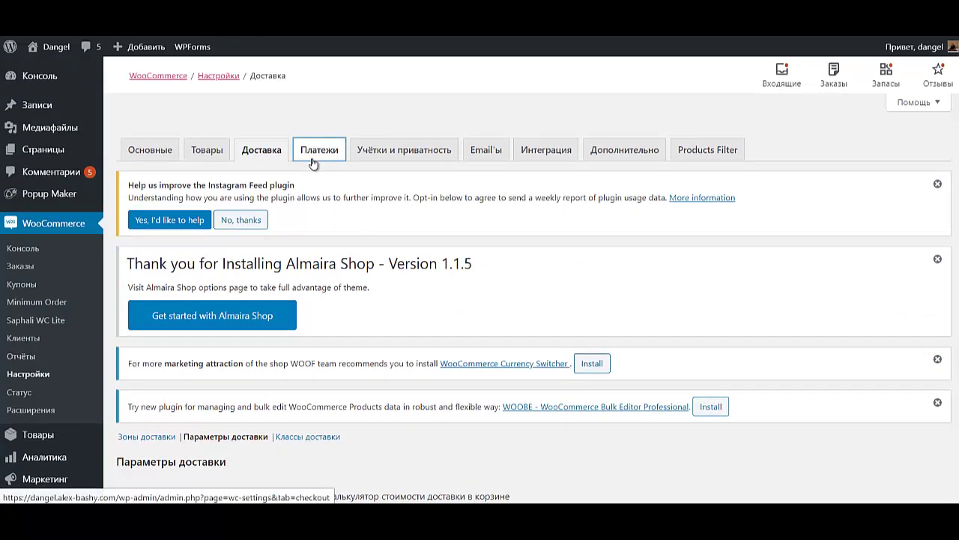
Enable the payment methods "Прямой банковский перевод" and "Оплата при доставке" in the store's payment settings
left_click(314, 162)
scroll(381, 368, "down", 5)
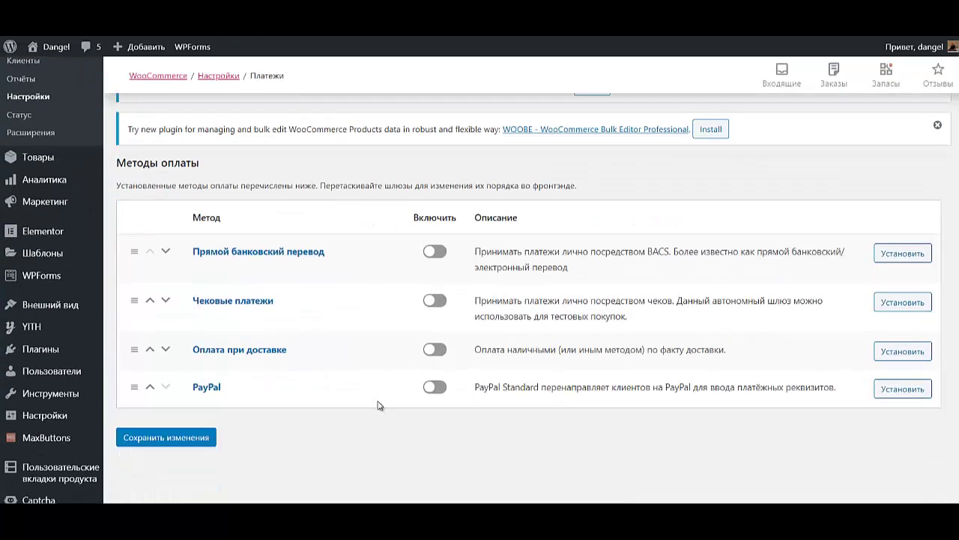
left_click(424, 204)
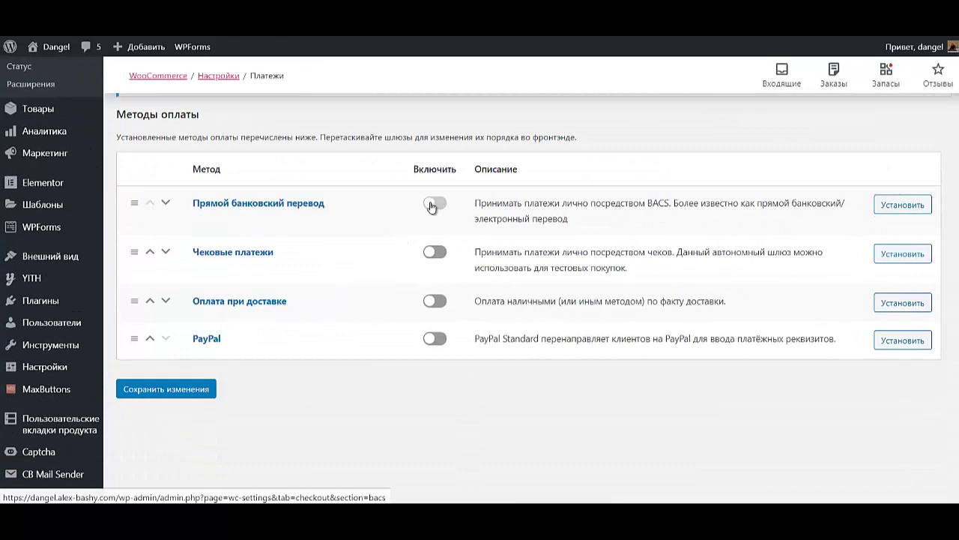
left_click(435, 302)
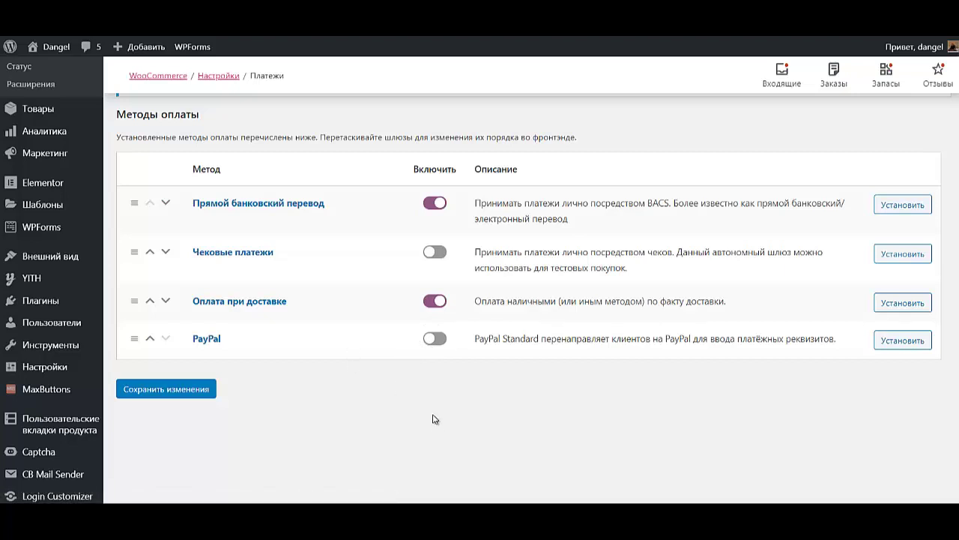
left_click(431, 301)
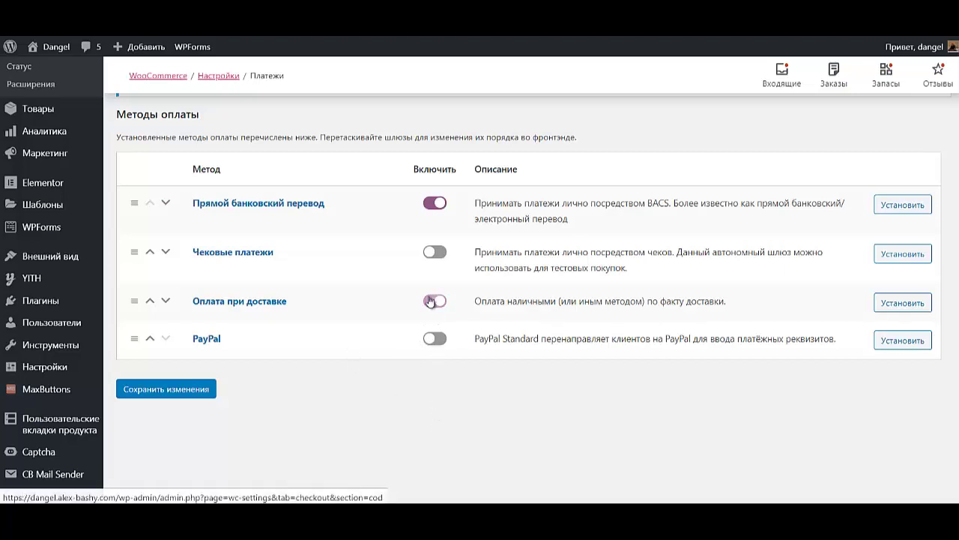
Open the settings of the "Оплата при доставке" payment method and change its name to "Оплата при доставке заказа"
left_click(259, 304)
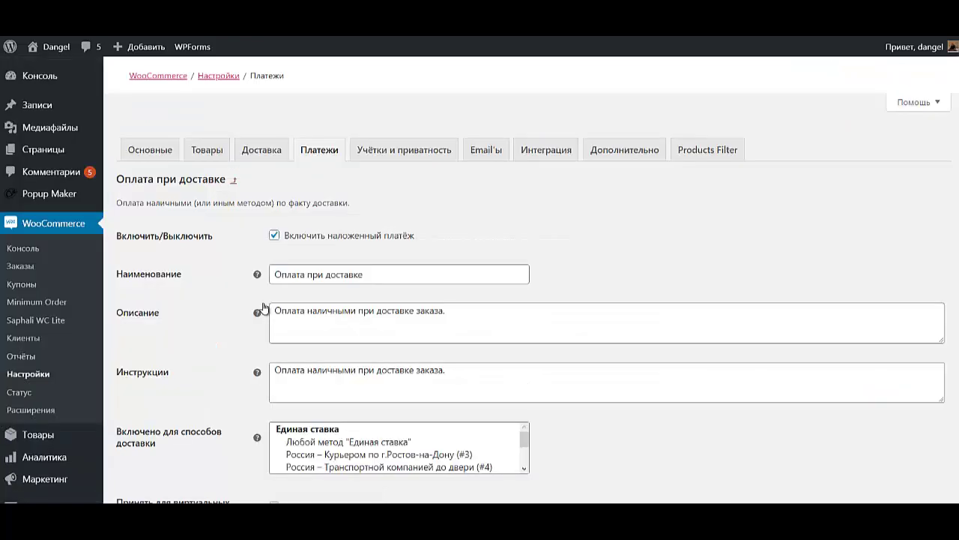
scroll(528, 405, "down", 4)
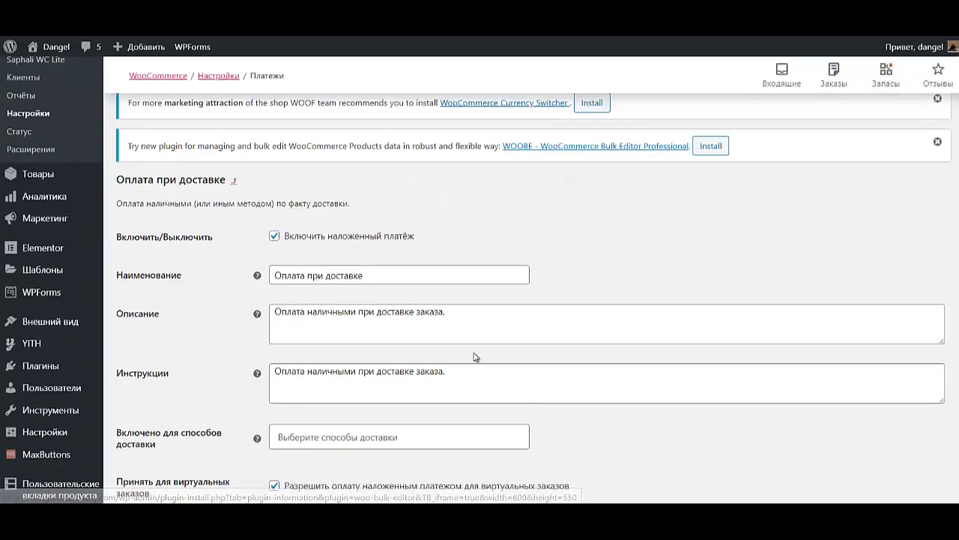
left_click(425, 277)
key("Escape")
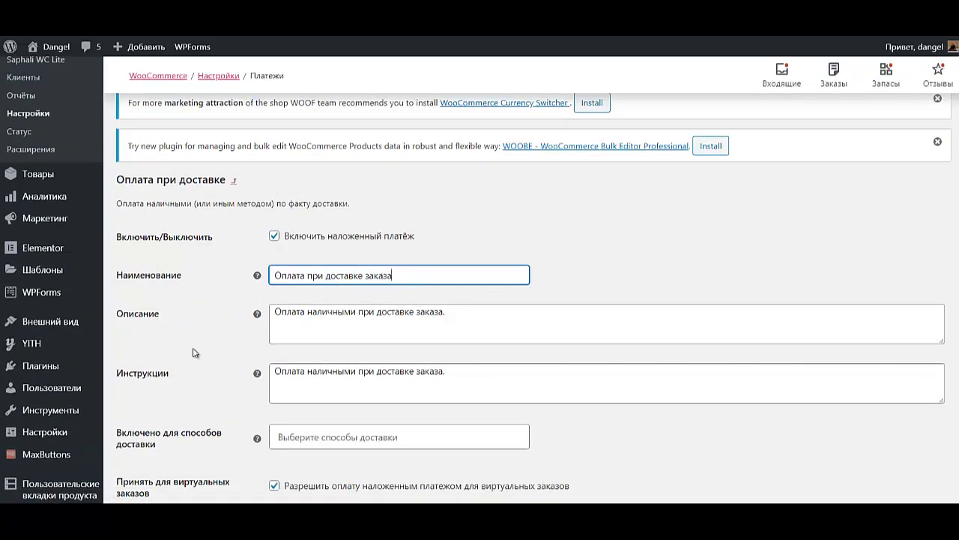
Replace the payment method's description with "Вы оплачиваете свой заказ при получении"
mouse_move(258, 316)
mouse_move(259, 375)
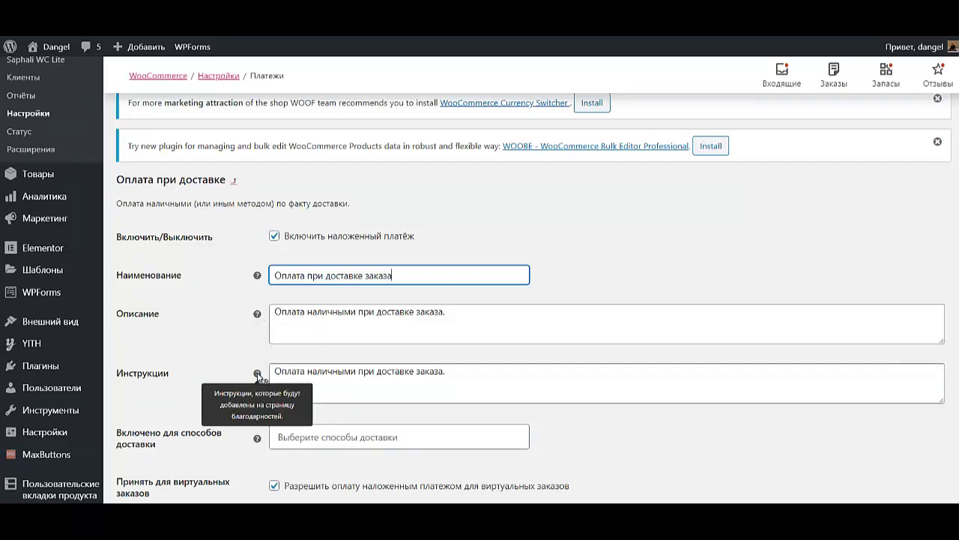
left_click(274, 311)
type("Вы оплачиваете ")
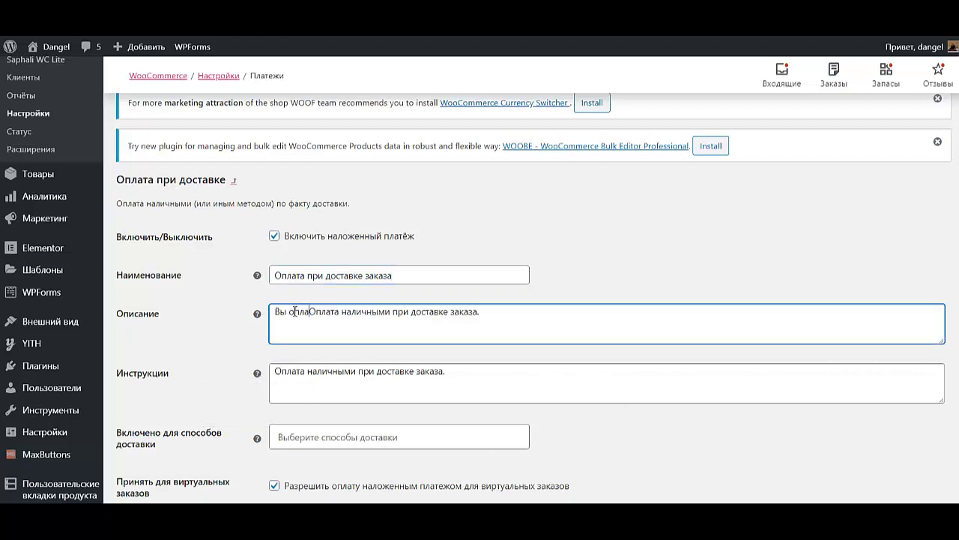
type("свой зака")
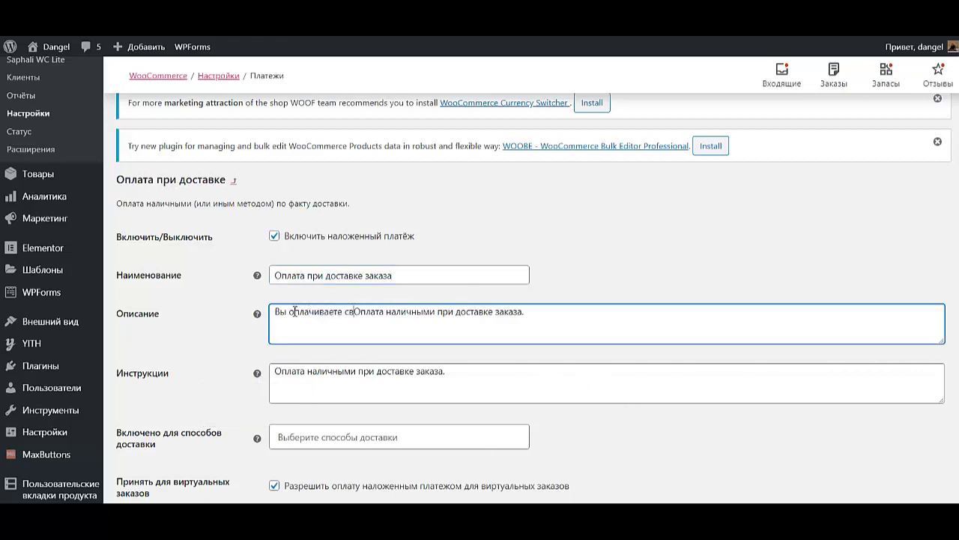
type("з при полу")
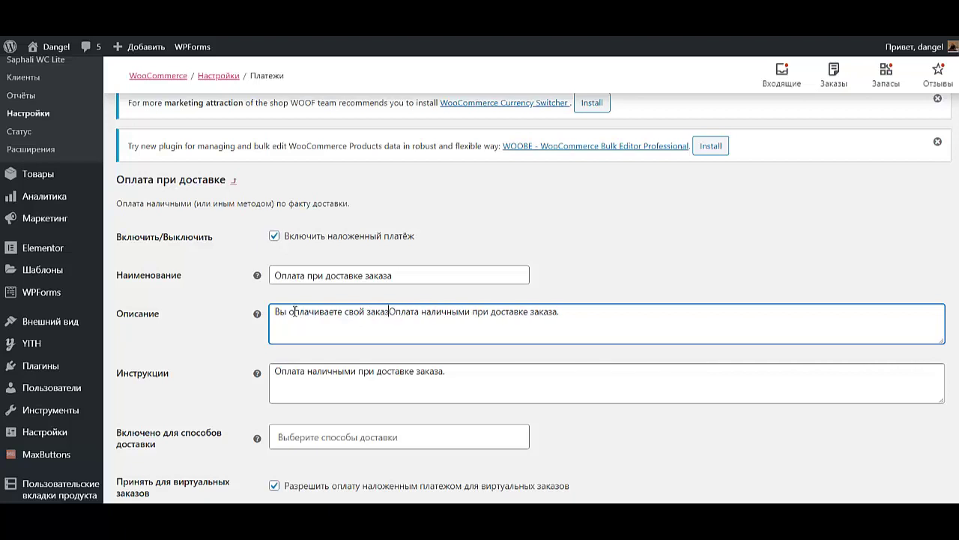
type("че")
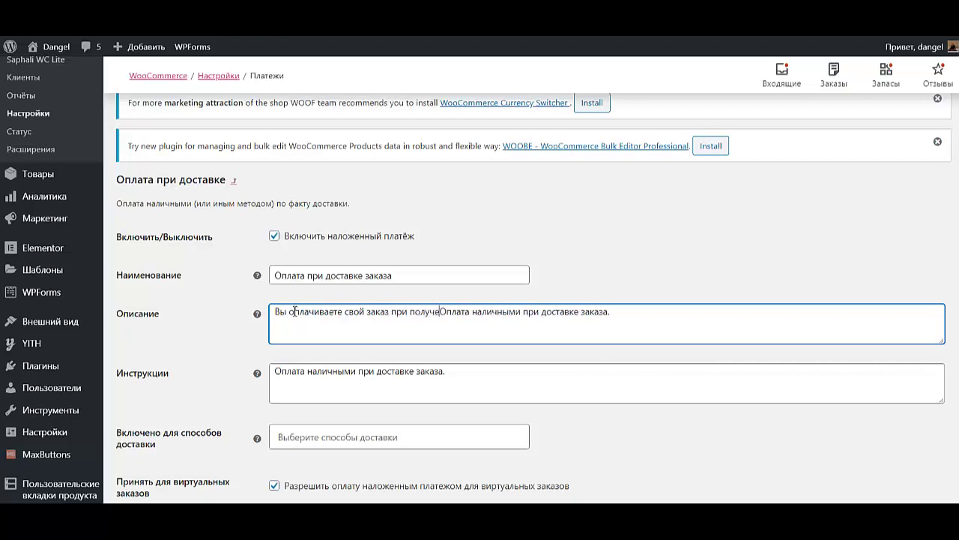
type("нии")
key("shift+End")
key("Delete")
Copy the whole description text and paste it over the existing "Инструкции" text
key("ctrl+a")
key("ctrl+c")
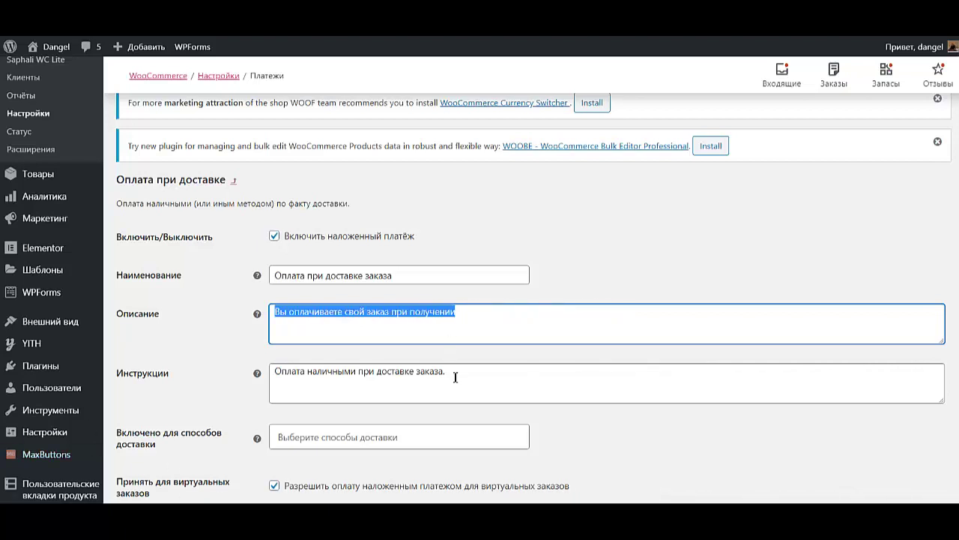
left_click(454, 377)
key("ctrl+a")
key("ctrl+v")
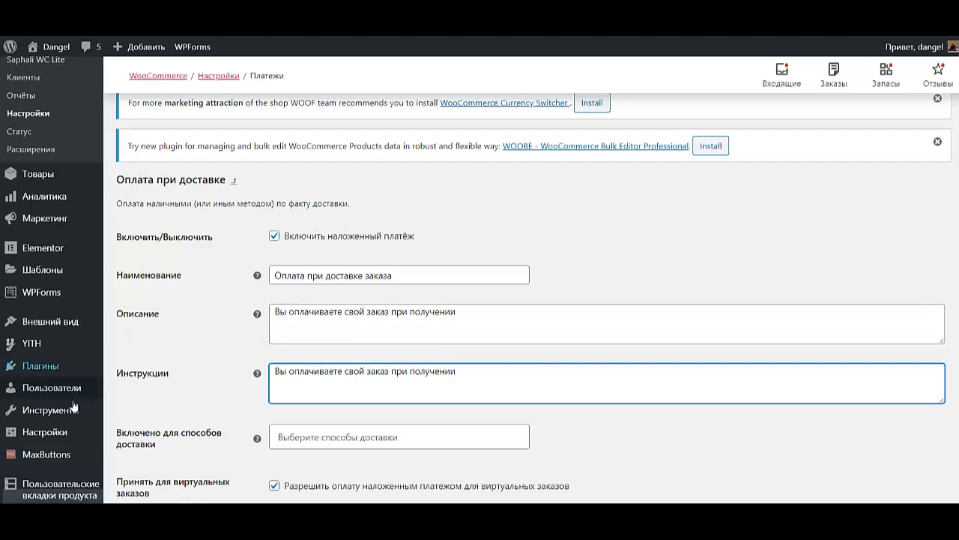
Enable cash on delivery for the four Россия flat-rate methods: Курьером по г.Ростов-на-Дону, Транспортной компанией до двери, Транспортной компанией до пункта выдачи and Почтой России
scroll(267, 413, "down", 2)
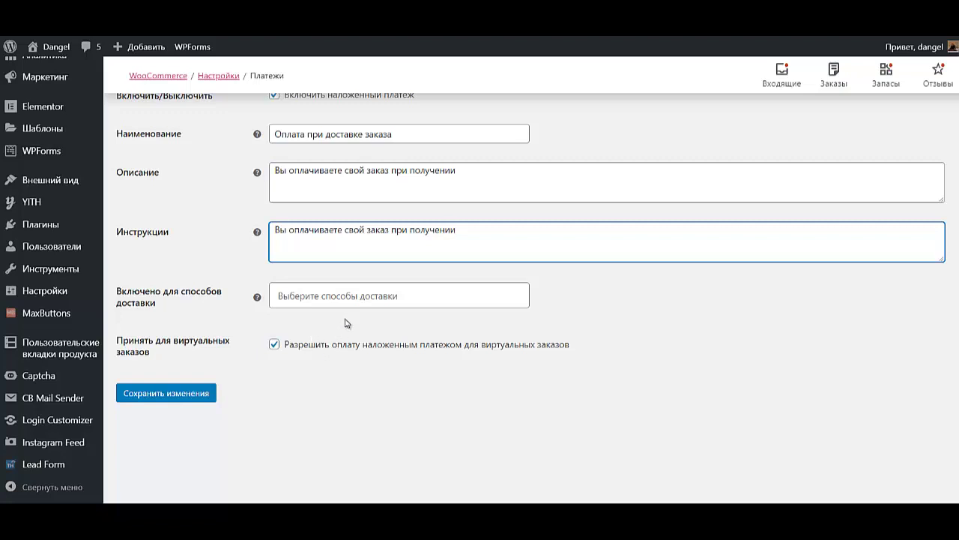
left_click(351, 296)
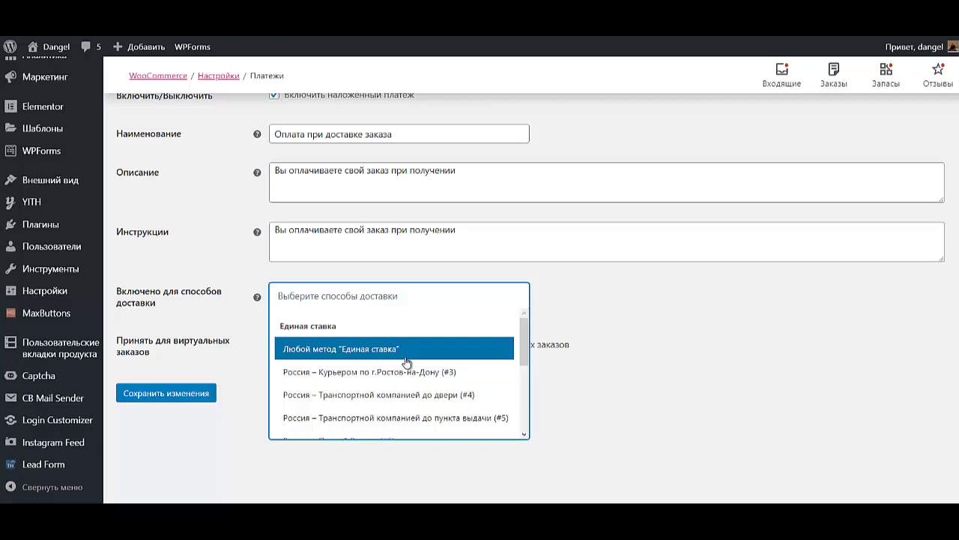
left_click(363, 373)
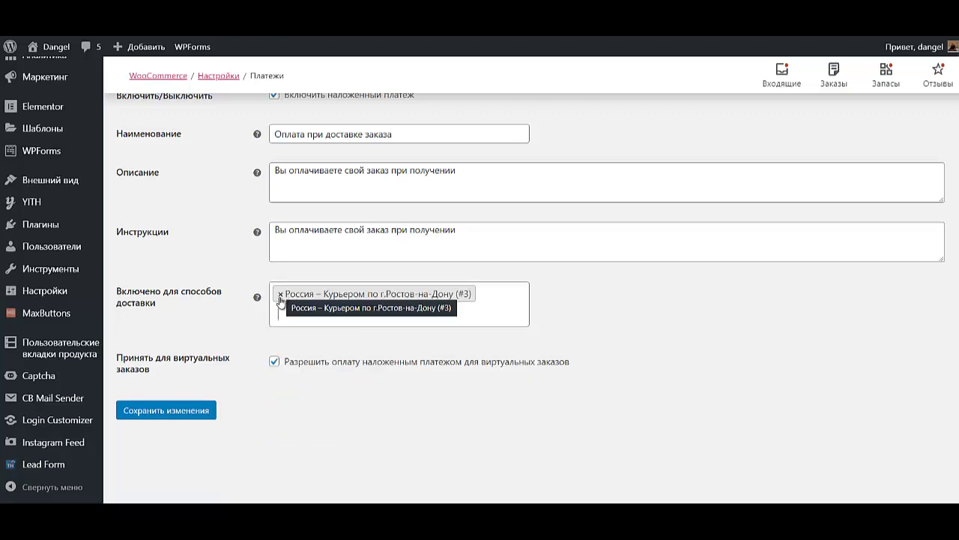
left_click(306, 313)
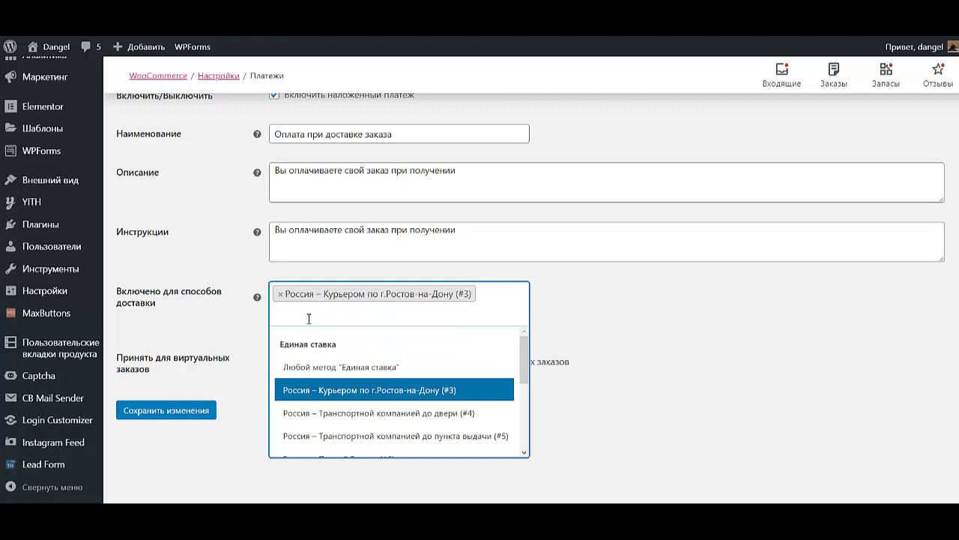
left_click(340, 416)
left_click(351, 337)
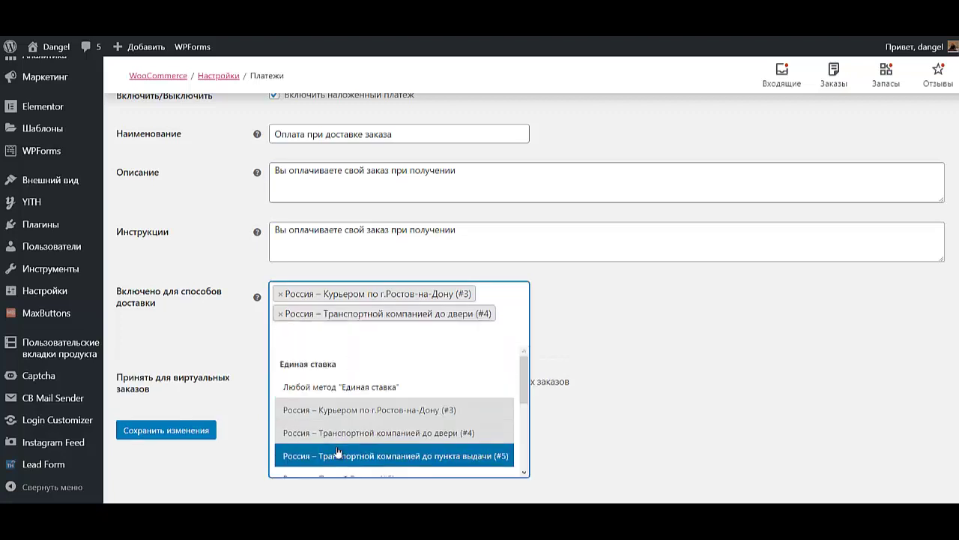
left_click(339, 458)
left_click(360, 357)
scroll(353, 404, "down", 3)
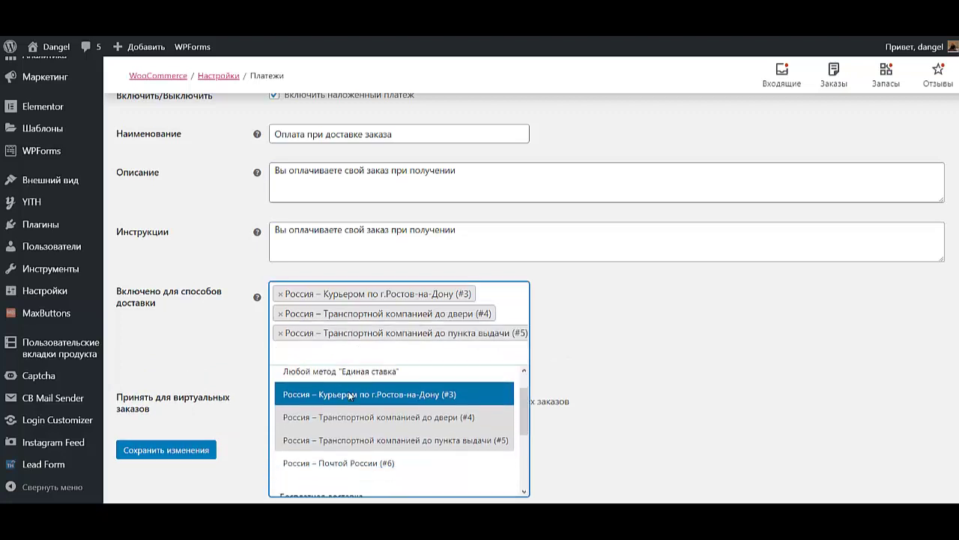
scroll(344, 426, "up", 2)
left_click(345, 433)
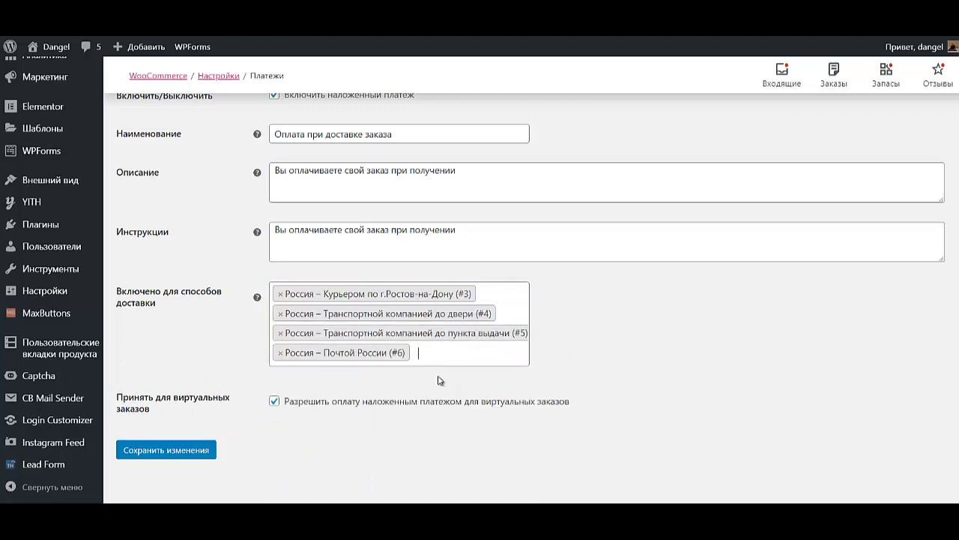
Add "Россия – Бесплатная доставка (#1)" and "Россия – Самовывоз из магазина (#2)" to the allowed delivery methods and save the settings
left_click(442, 355)
scroll(405, 413, "down", 3)
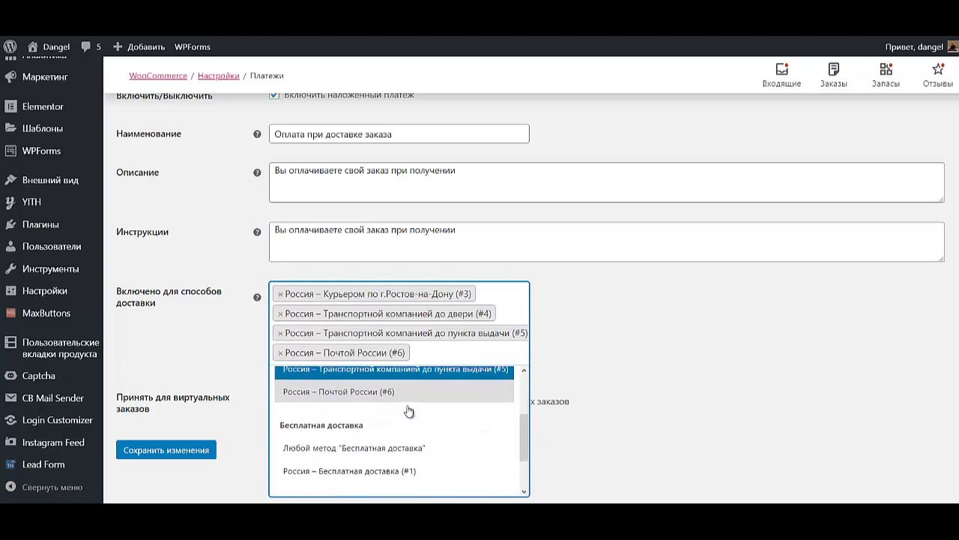
left_click(371, 449)
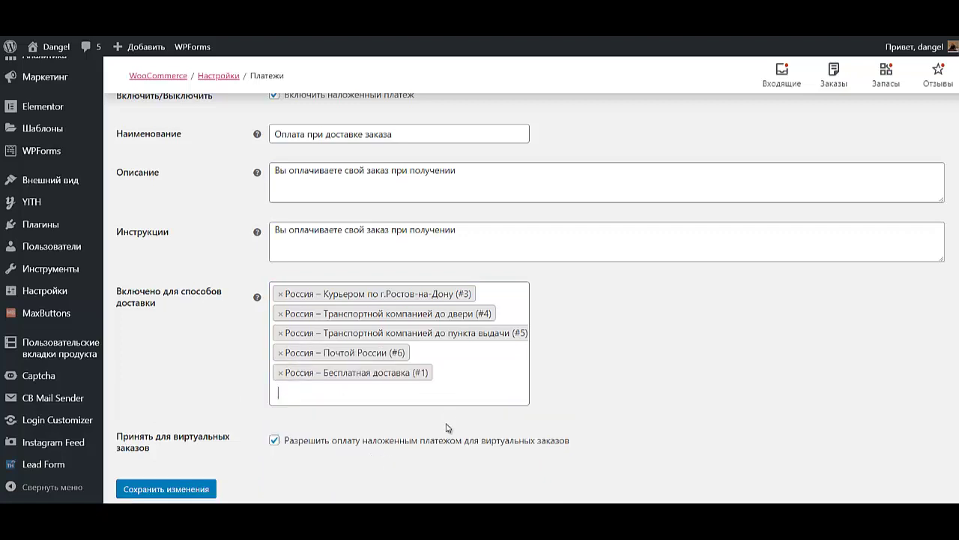
left_click(482, 386)
scroll(421, 270, "down", 3)
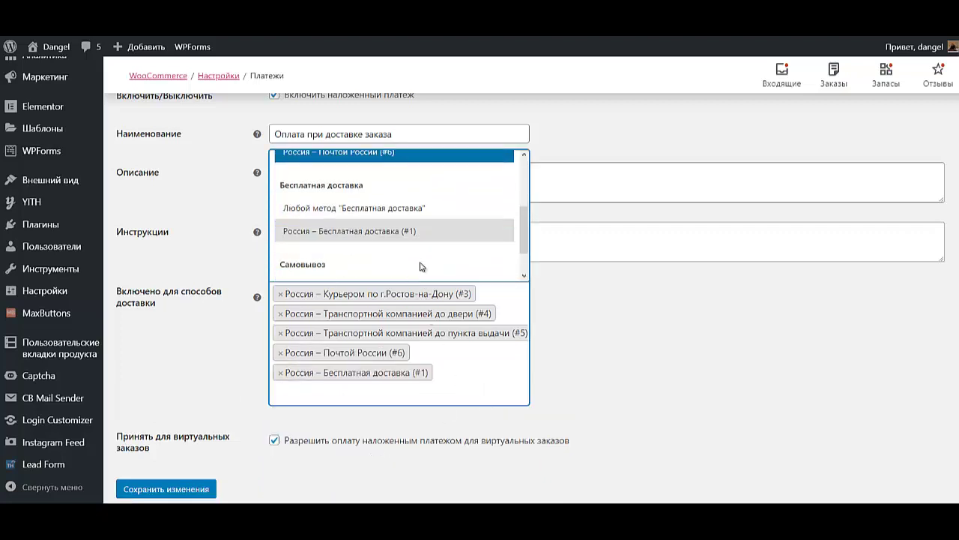
scroll(357, 249, "down", 1)
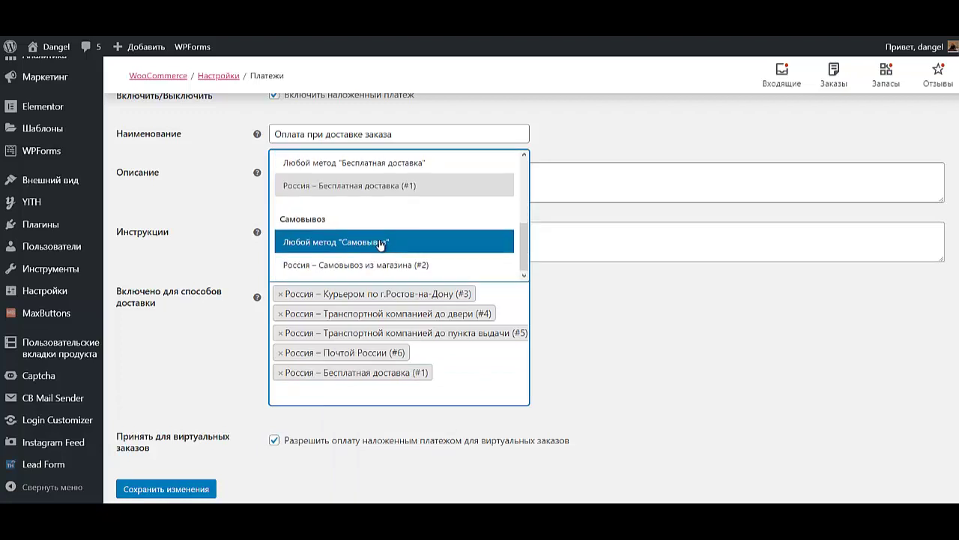
left_click(384, 263)
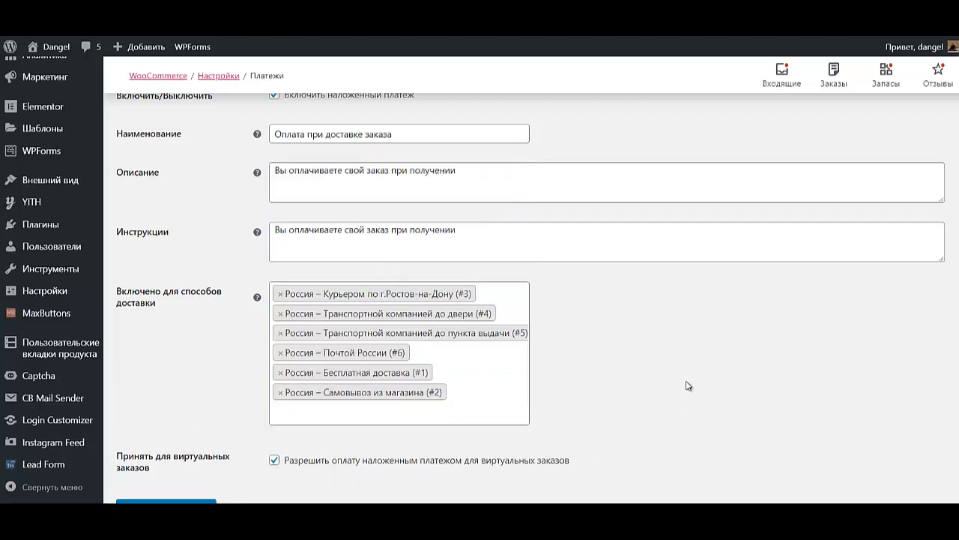
scroll(547, 438, "down", 1)
left_click(177, 443)
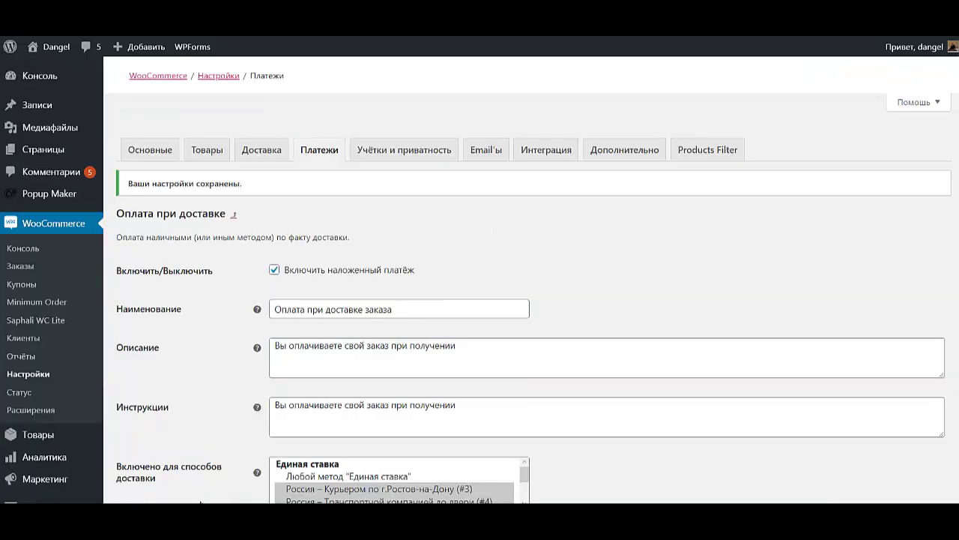
Return to the payment methods list, open "Прямой банковский перевод" and change its name to "Безналичная оплата"
scroll(360, 312, "down", 2)
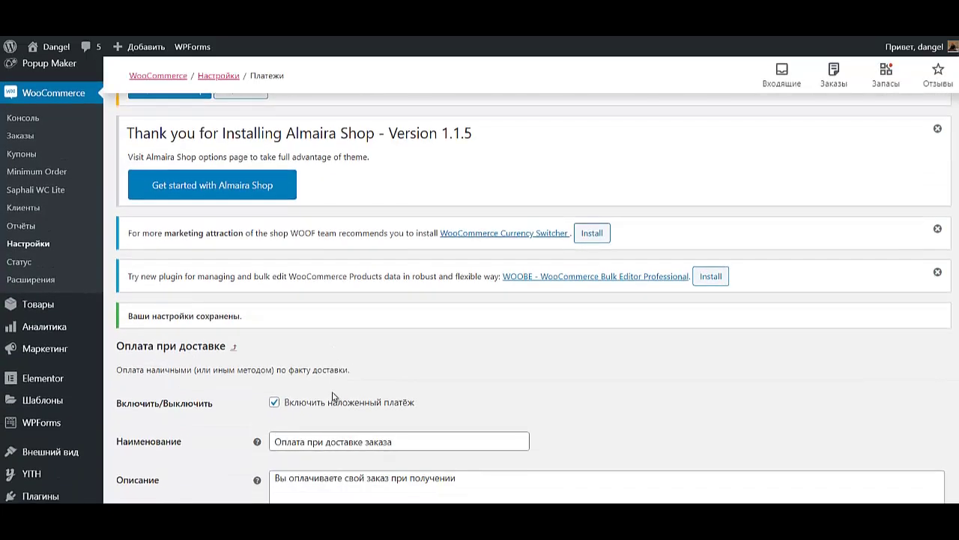
left_click(234, 350)
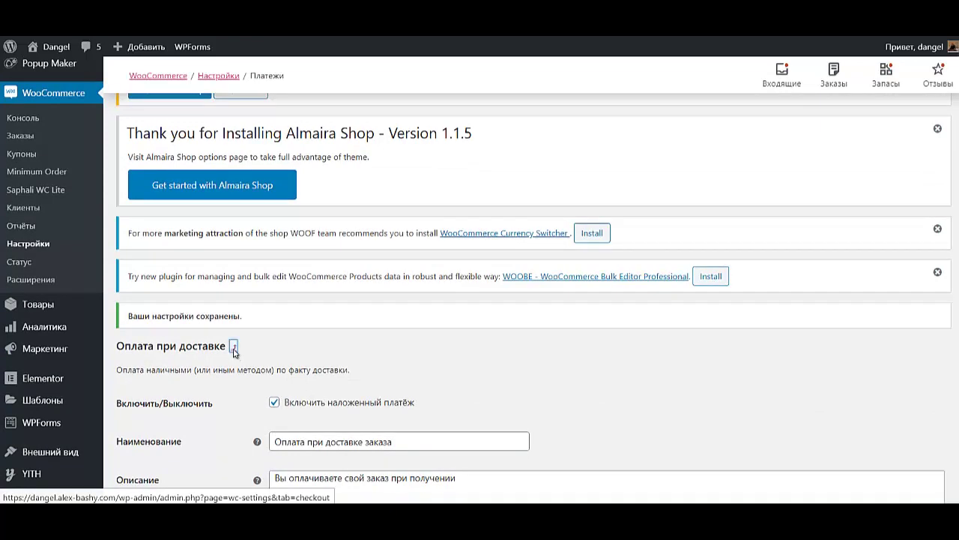
scroll(248, 405, "down", 3)
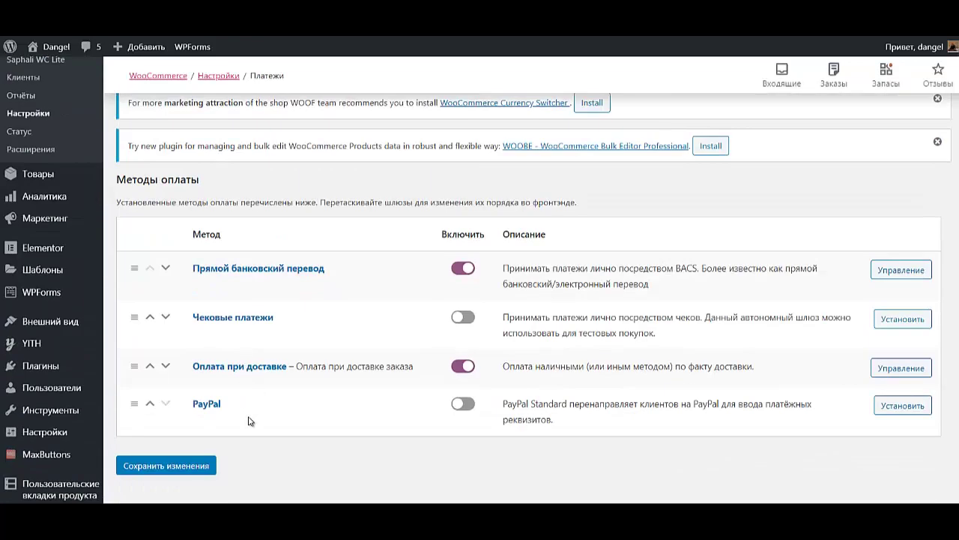
left_click(279, 268)
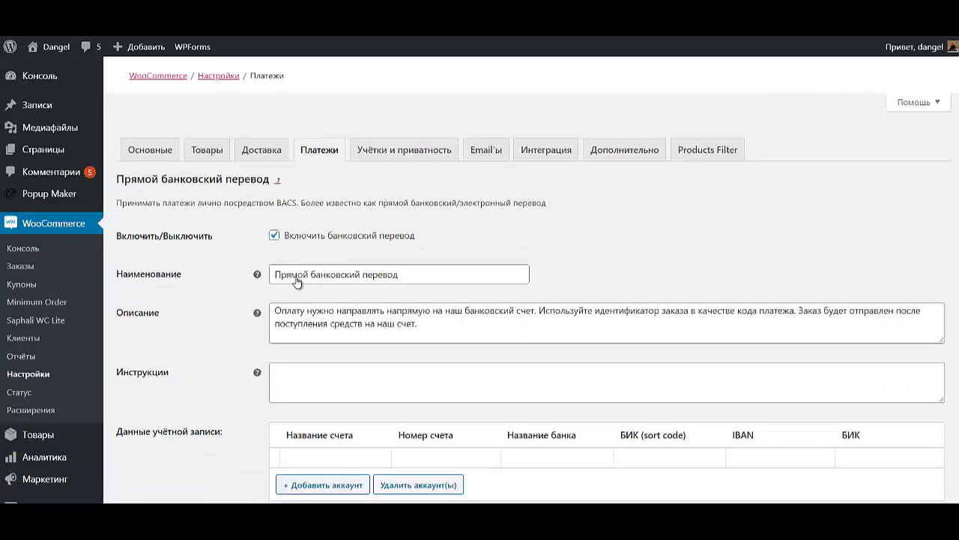
scroll(348, 339, "down", 3)
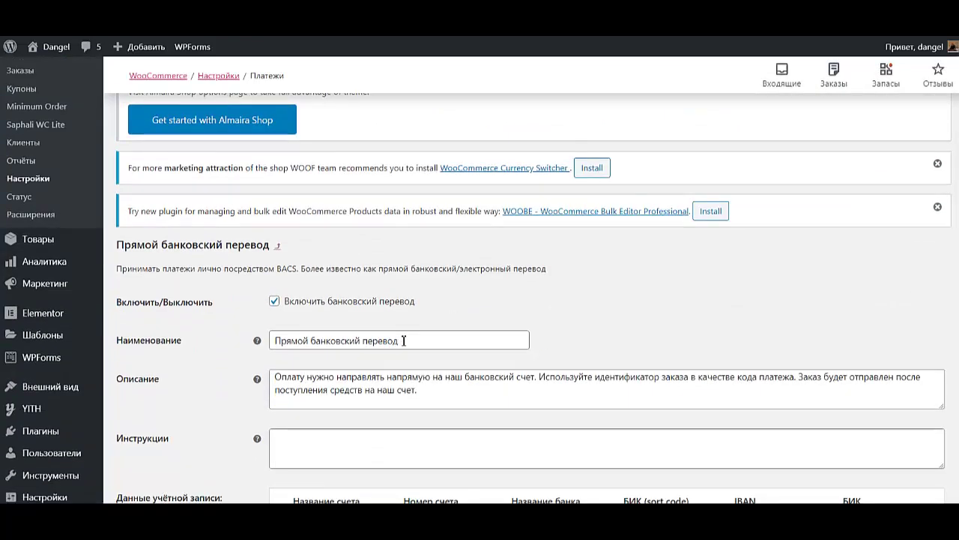
left_click_drag(402, 340, 231, 334)
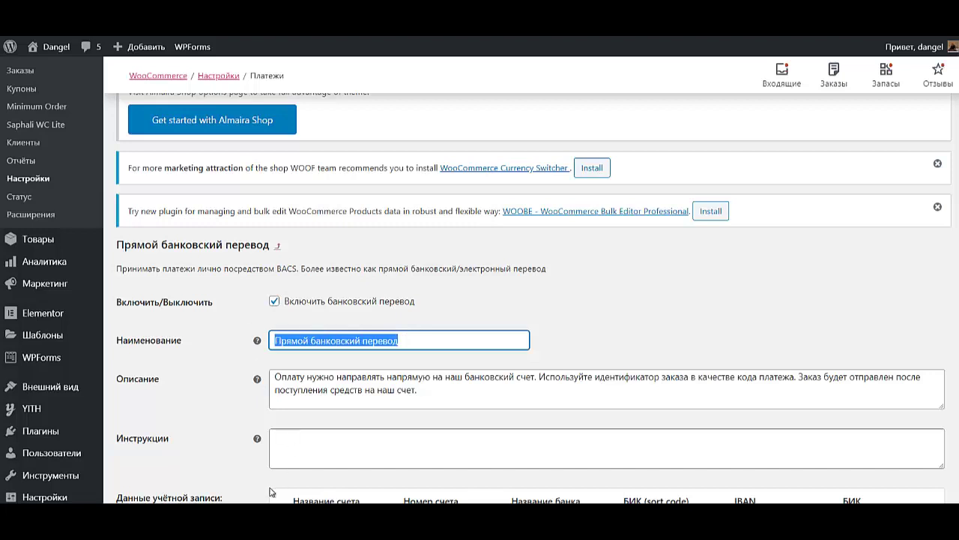
type("Безн")
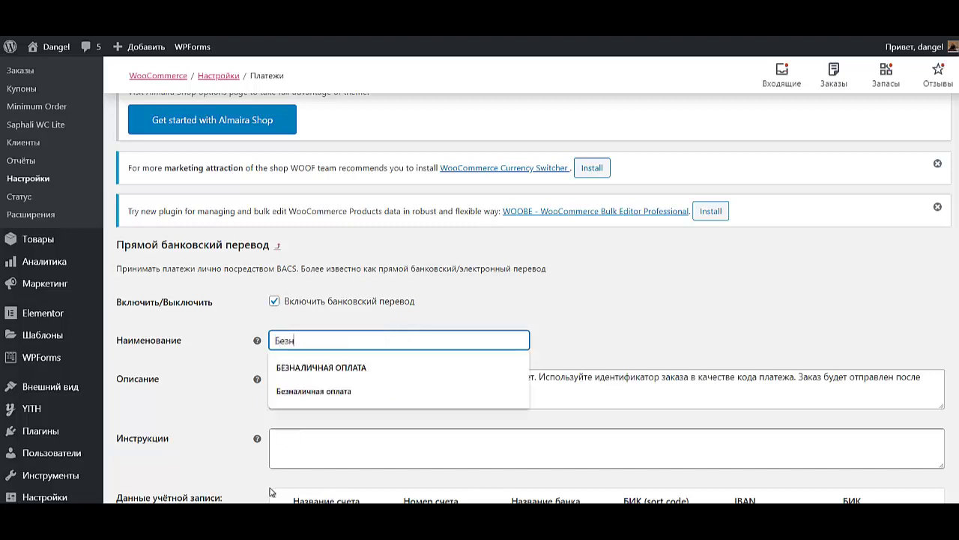
type("али")
left_click(298, 386)
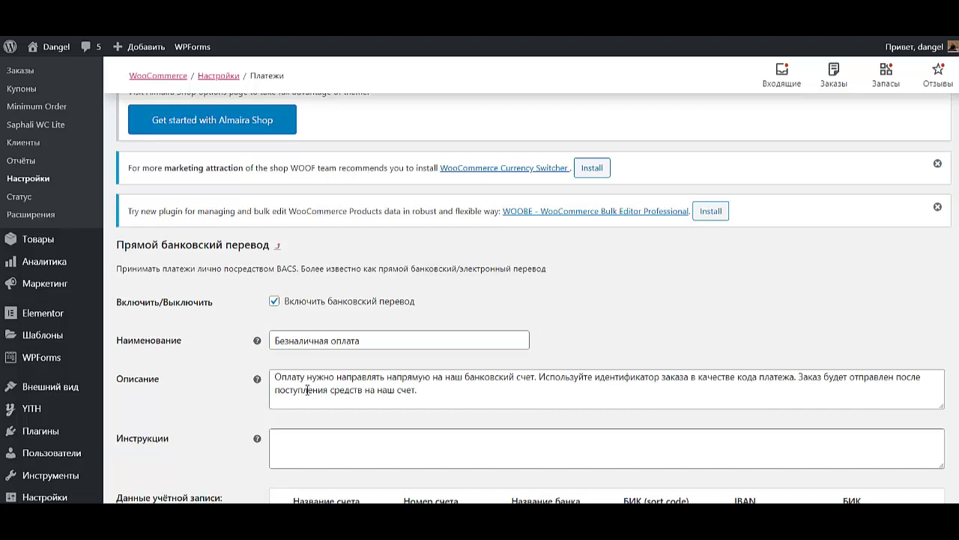
Reword the first sentence of "Описание" to "Оплату нужно направлять напрямую на нашу банковскую карту или счет."
left_click(464, 377)
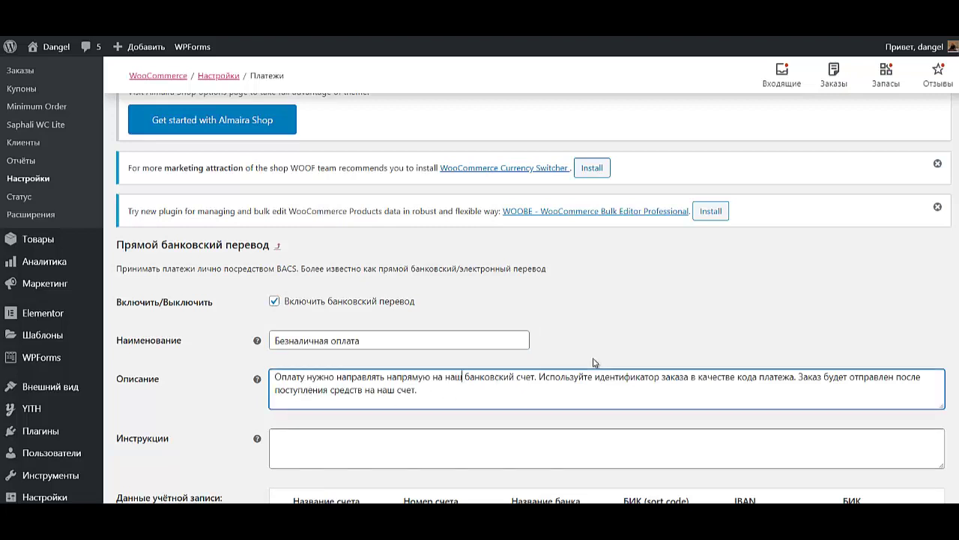
type("убанковск")
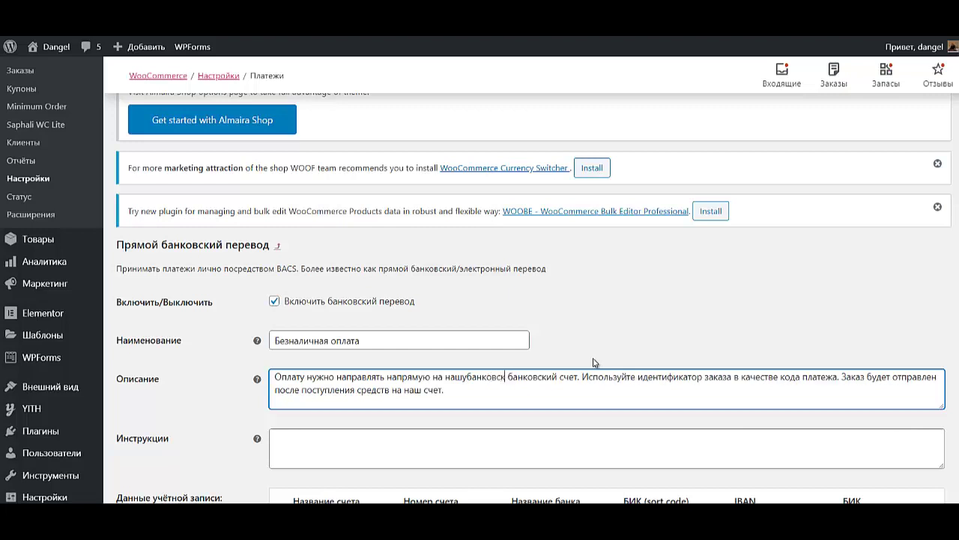
type("ую карту и")
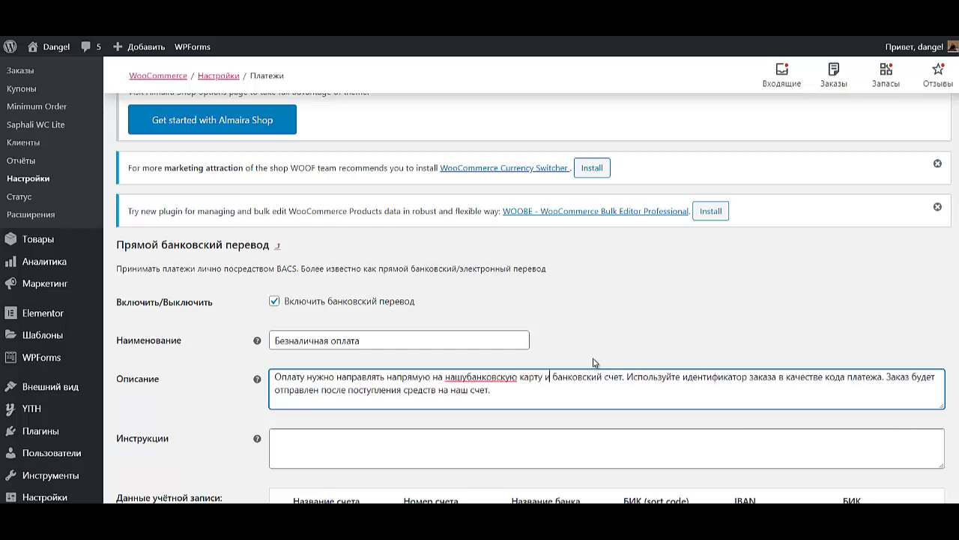
type("ли")
key("Delete")
key("Delete")
key("Delete")
key("Delete")
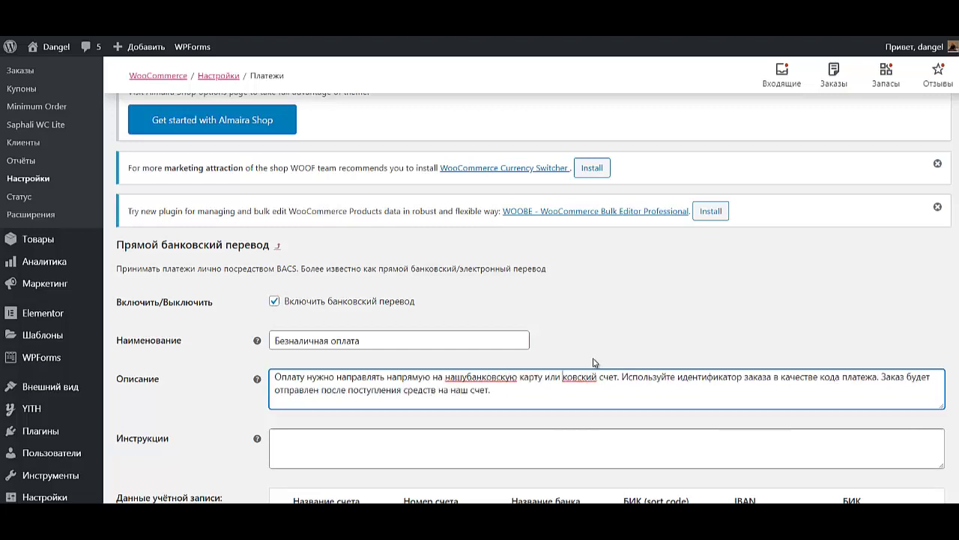
key("Delete")
key("Delete")
key("Delete")
key("Delete")
key("Delete")
key("Delete")
key("Delete")
key("Delete")
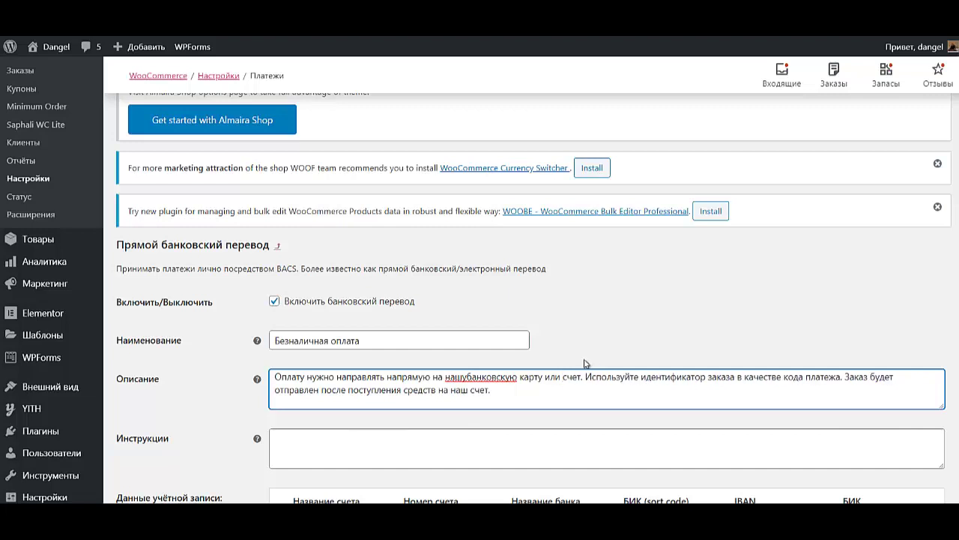
left_click(467, 376)
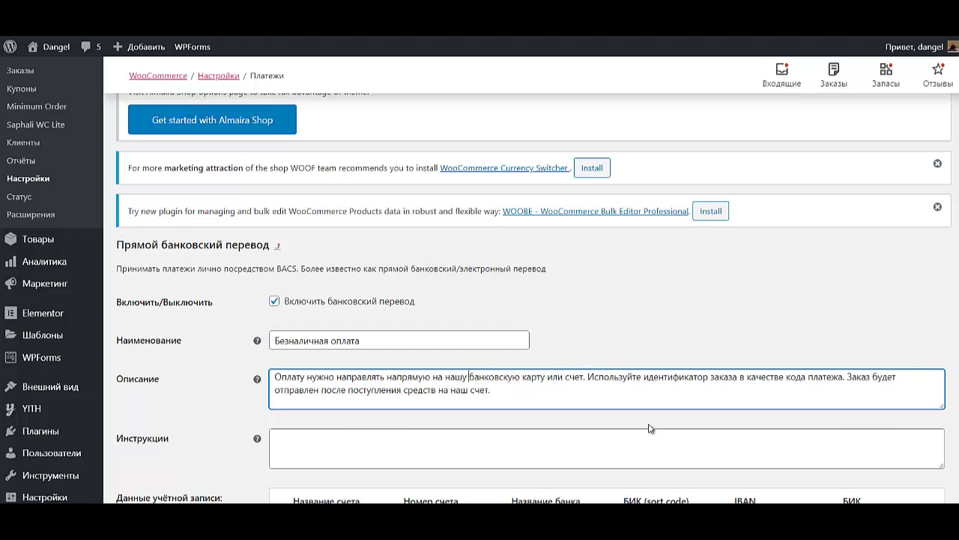
Delete the sentence "Используйте идентификатор заказа в качестве кода платежа." and the final period from "Описание"
left_click_drag(588, 376, 841, 367)
key("Delete")
key("Delete")
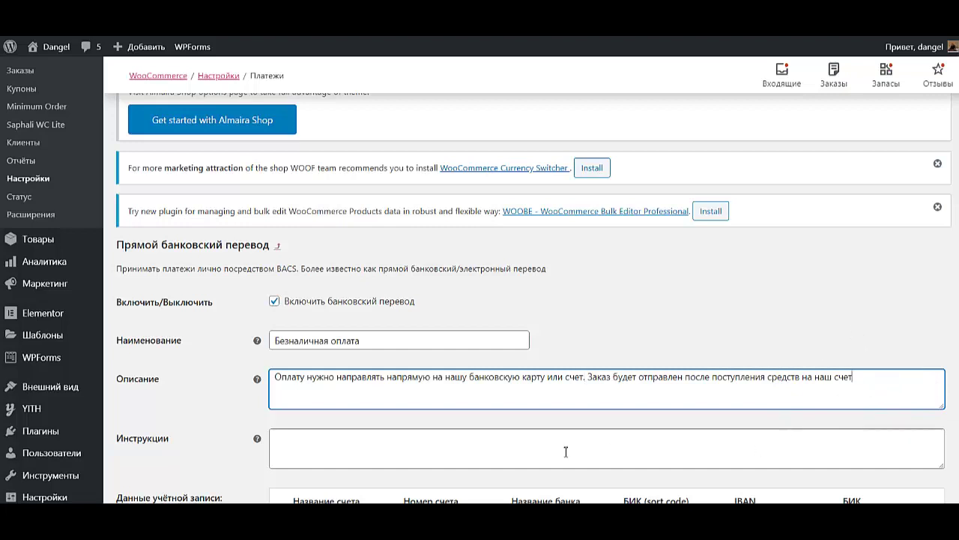
Copy the whole "Описание" text into the empty "Инструкции" field
left_click_drag(907, 393, 271, 379)
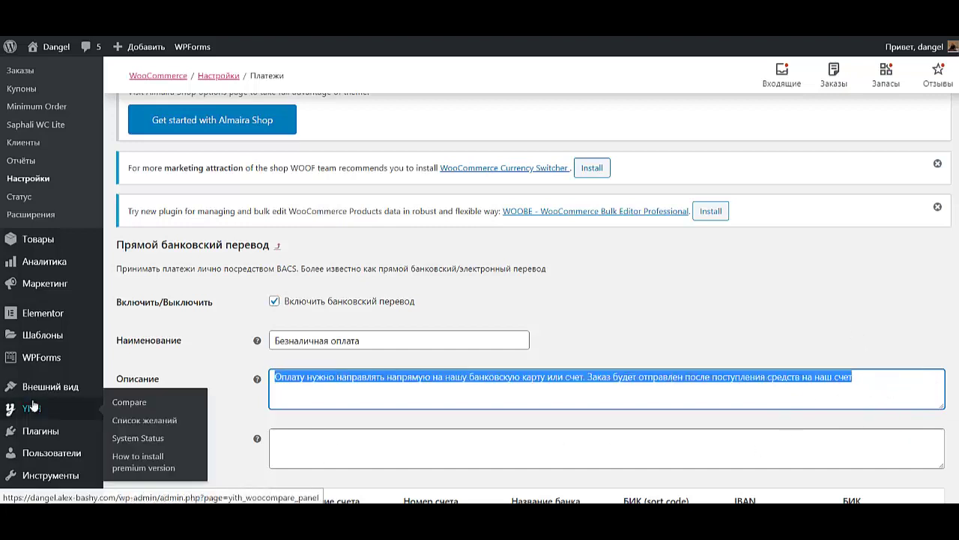
left_click(318, 453)
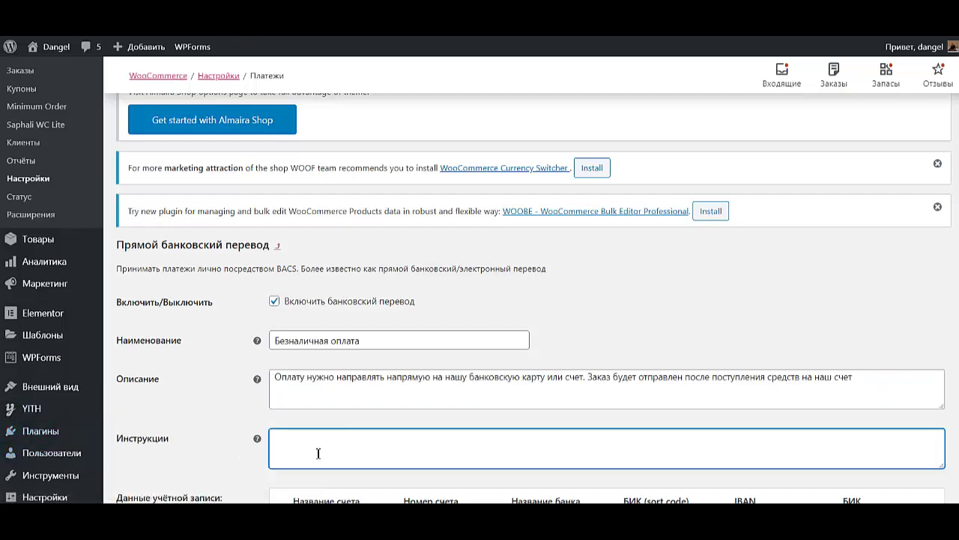
type("Оплату нужно направлять напрямую на нашу банковскую карту или счет. Заказ будет отправлен после поступления средств на наш счет")
Add a second account row and name the accounts "Банковская Карта" and "Расчетный Счет"
scroll(323, 457, "down", 3)
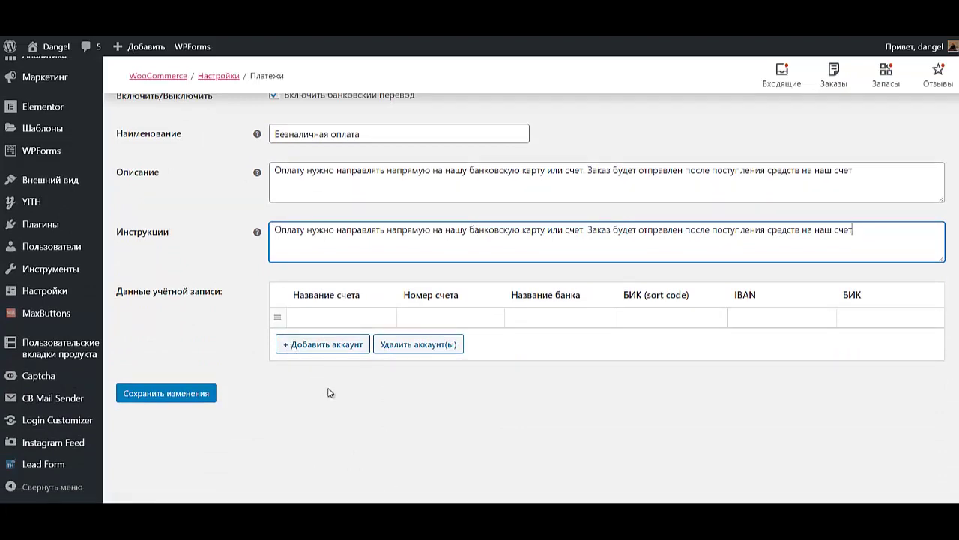
left_click(330, 348)
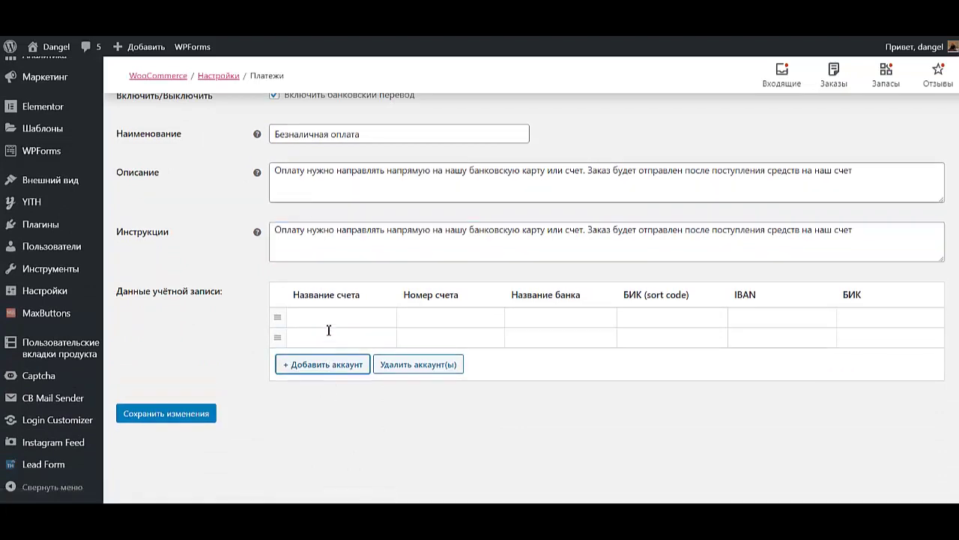
left_click(332, 322)
left_click(330, 341)
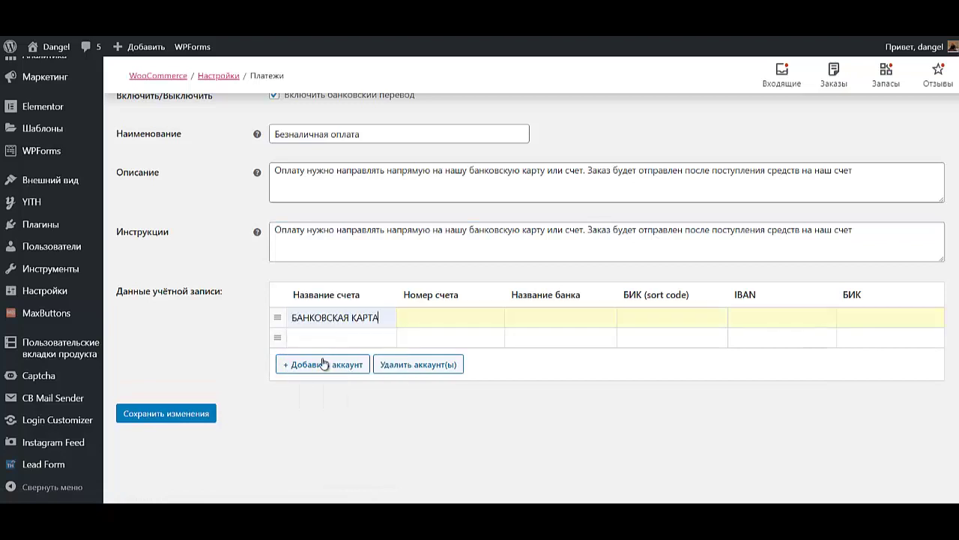
left_click(328, 338)
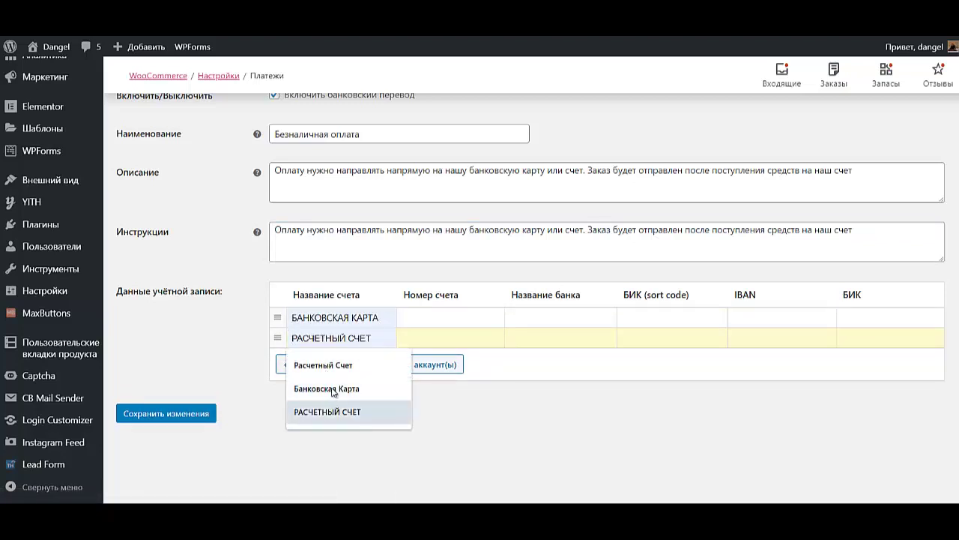
left_click(337, 373)
left_click(338, 318)
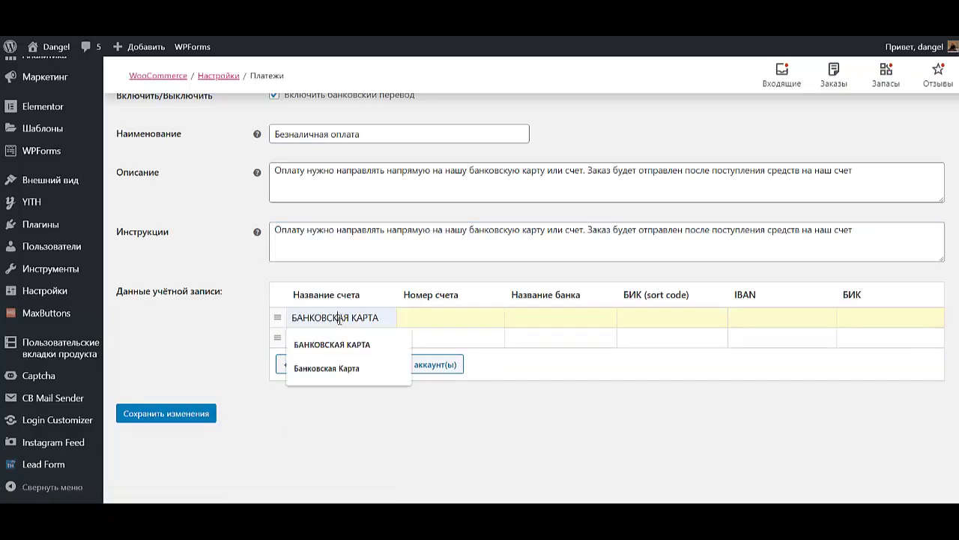
left_click(336, 372)
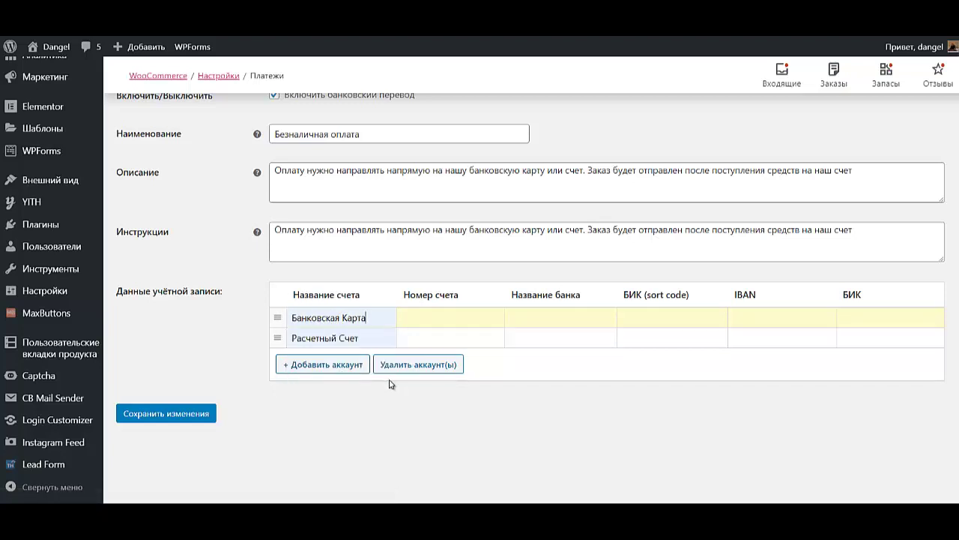
Fill in "Номер счета" with the card number for Банковская Карта and the account number for Расчетный Счет
left_click(445, 317)
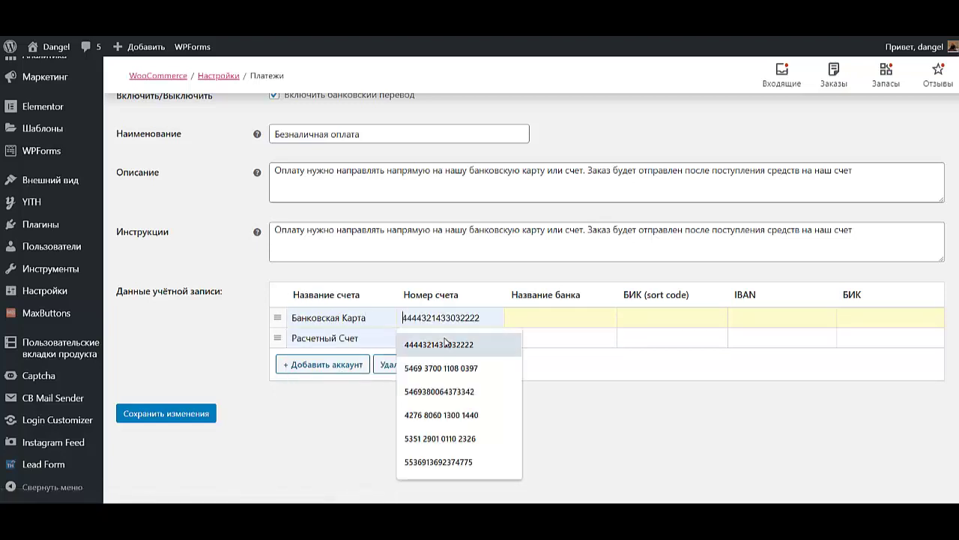
left_click(443, 345)
left_click(445, 338)
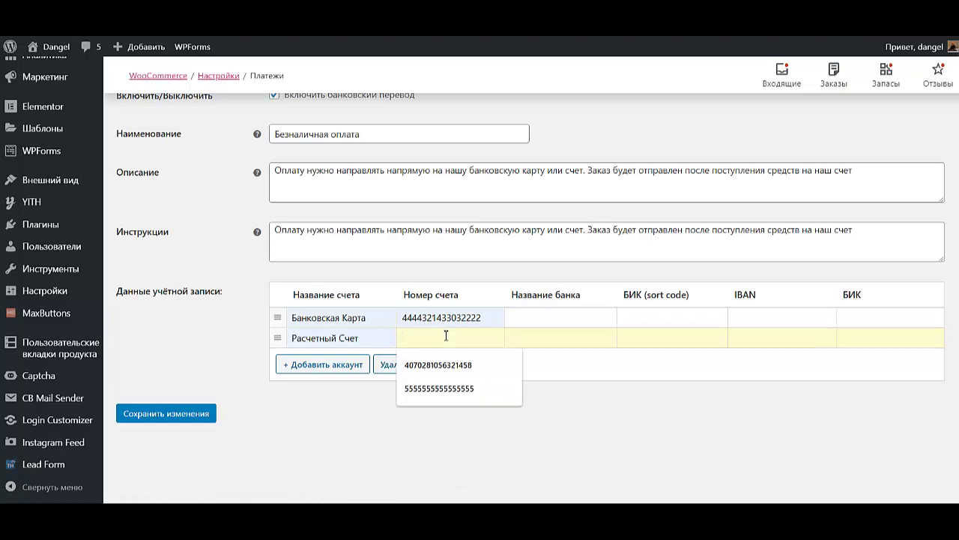
left_click(439, 387)
Set "Название банка" to СБЕРБАНК РОССИИ for both accounts
left_click(594, 318)
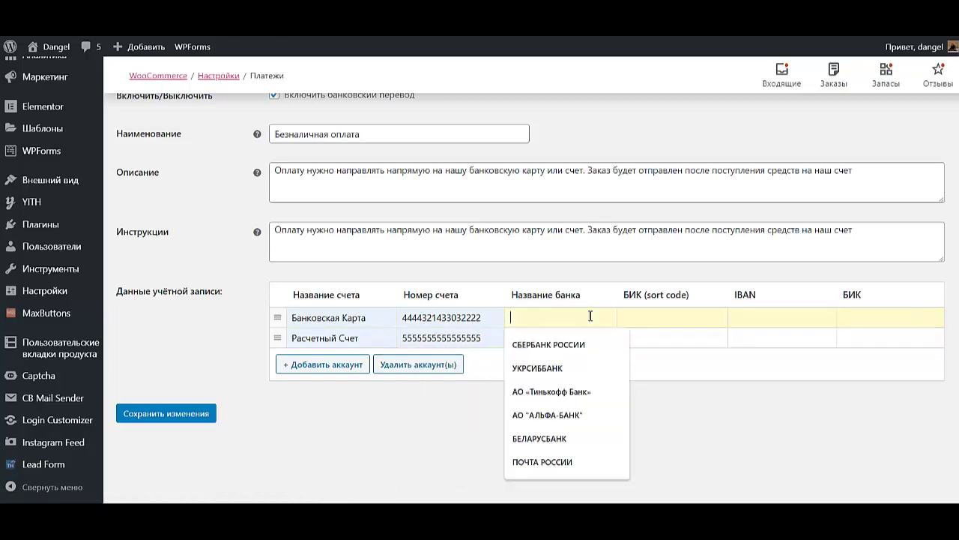
left_click(572, 343)
left_click(570, 338)
left_click(562, 364)
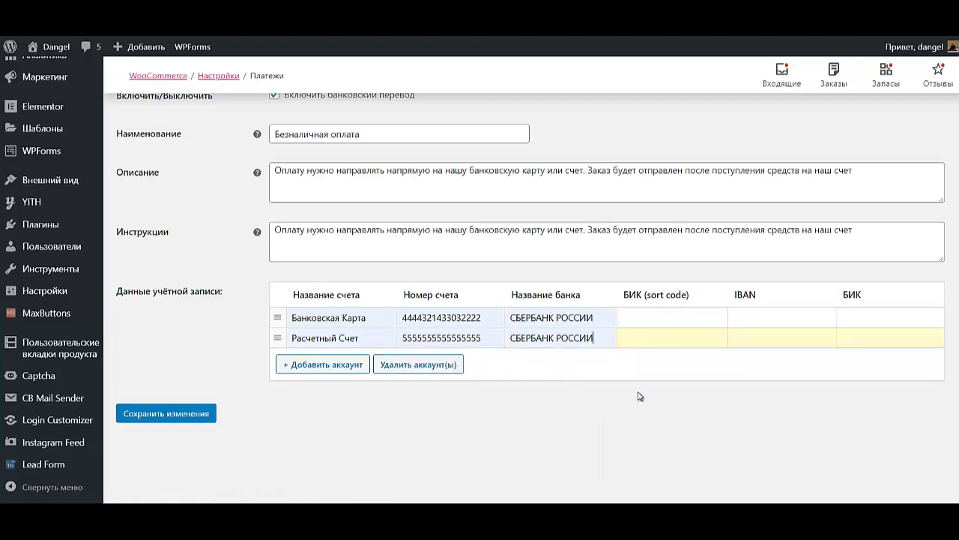
Fill in the bank's code under "БИК (sort code)" for both accounts and save the bank transfer settings
left_click(691, 317)
left_click(670, 343)
left_click(670, 338)
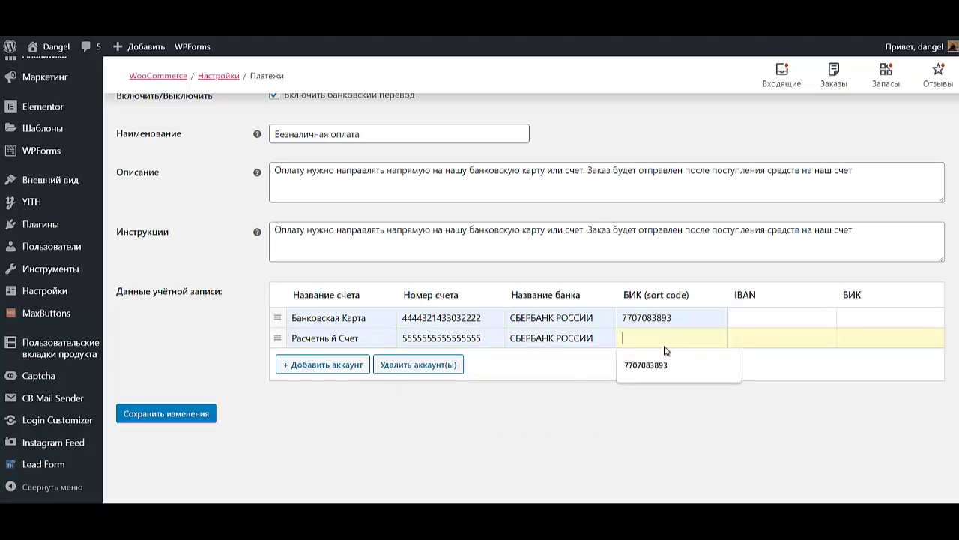
left_click(663, 368)
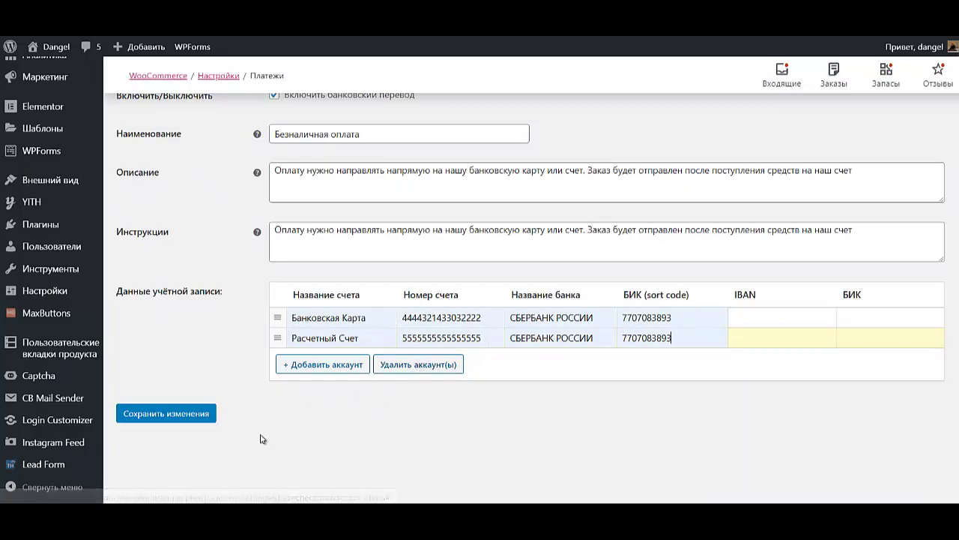
left_click(330, 339)
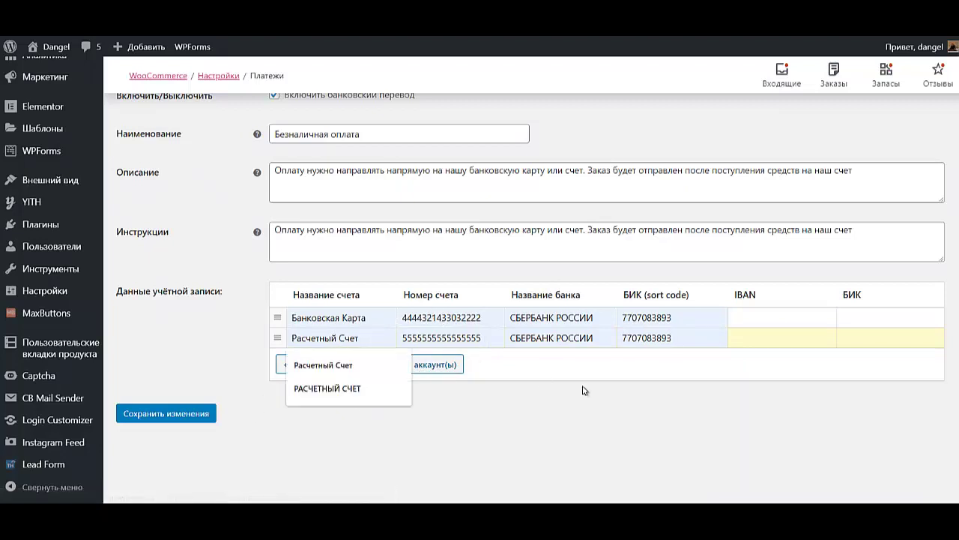
left_click(673, 471)
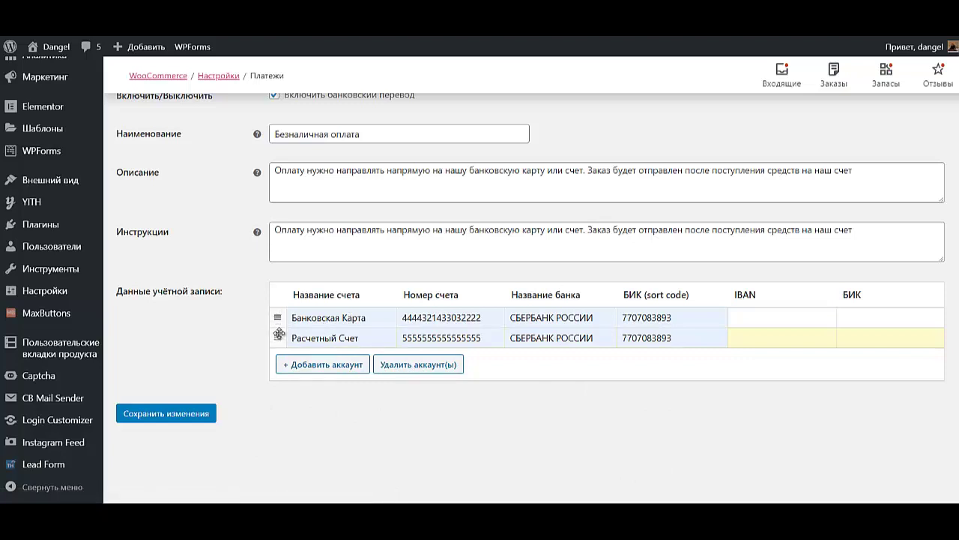
left_click(167, 414)
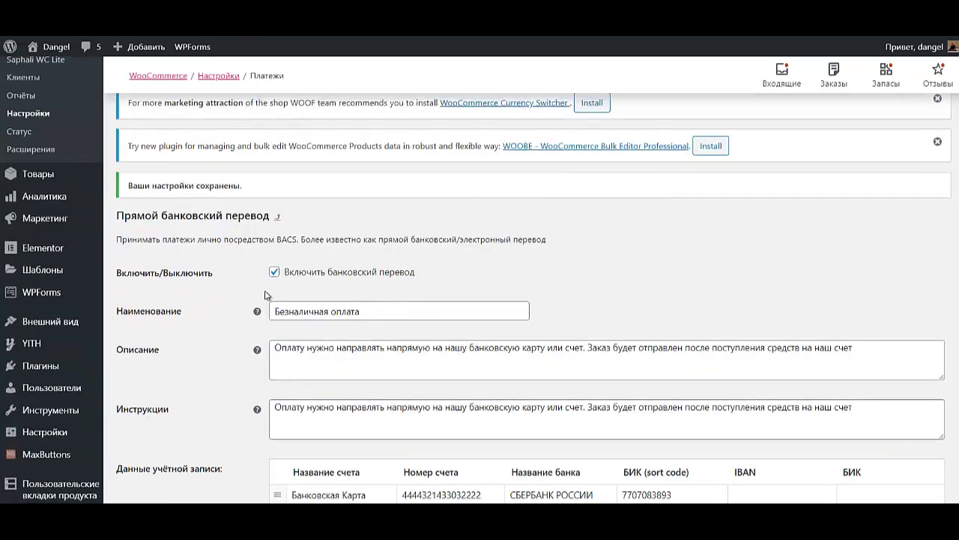
Open the "Управление полями" page of Saphali WC Lite
mouse_move(79, 257)
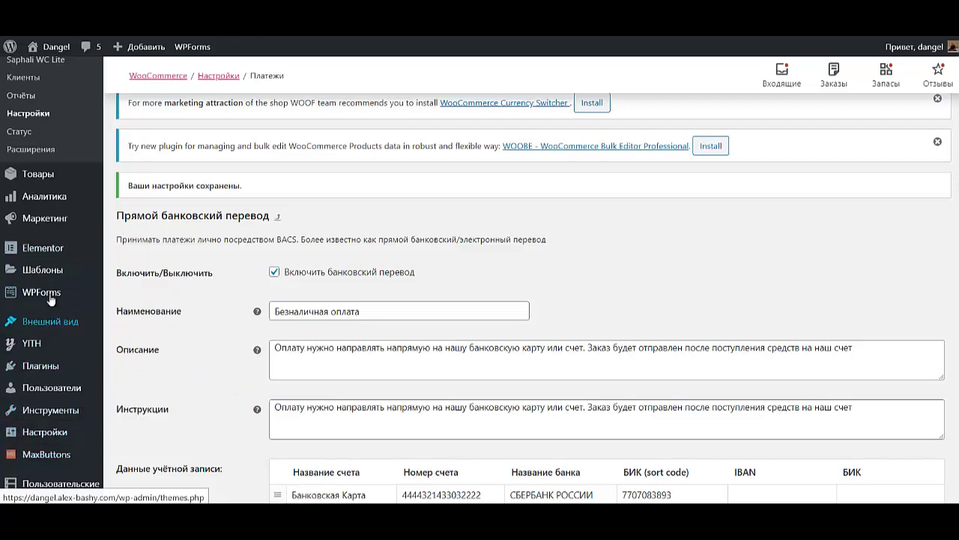
scroll(46, 230, "up", 2)
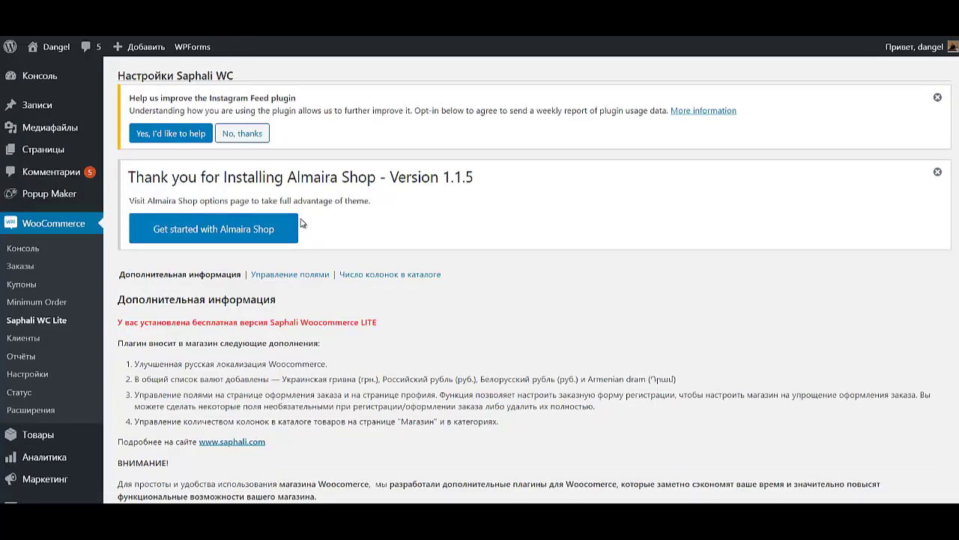
left_click(291, 275)
Delete the billing_last_name and billing_company fields from the billing details
scroll(569, 352, "down", 5)
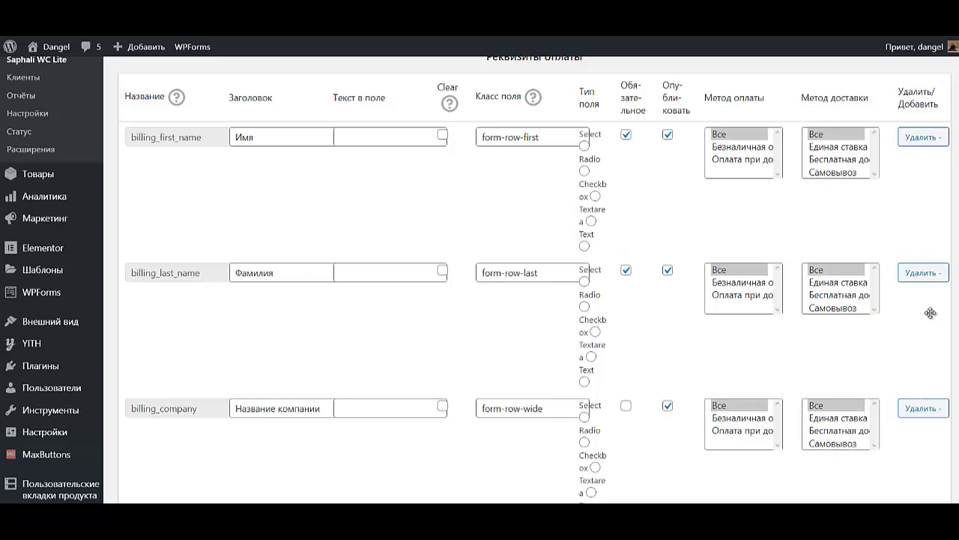
left_click(925, 274)
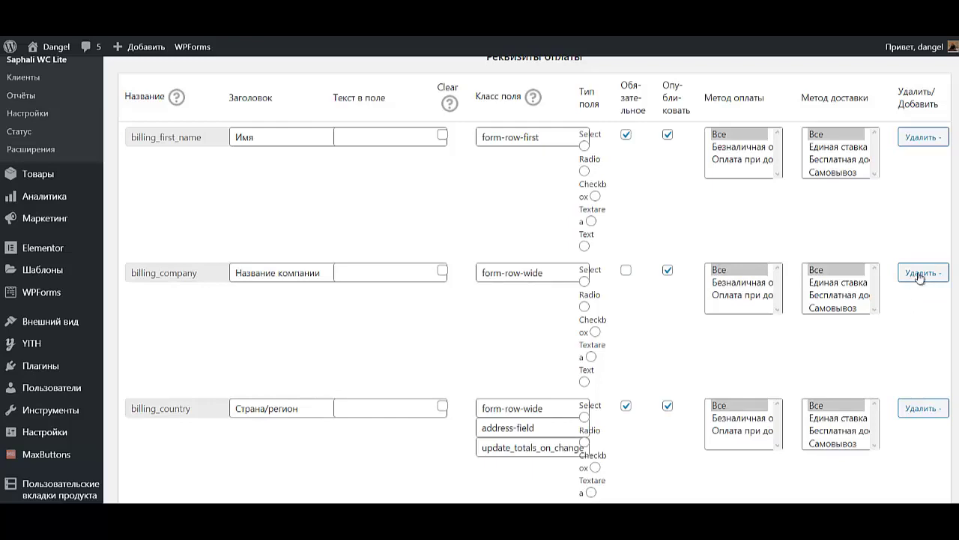
left_click(919, 274)
Reorder the billing fields so billing_state (Область / район) and billing_city (Населённый пункт) come directly before billing_address_1 (Адрес)
scroll(363, 386, "down", 2)
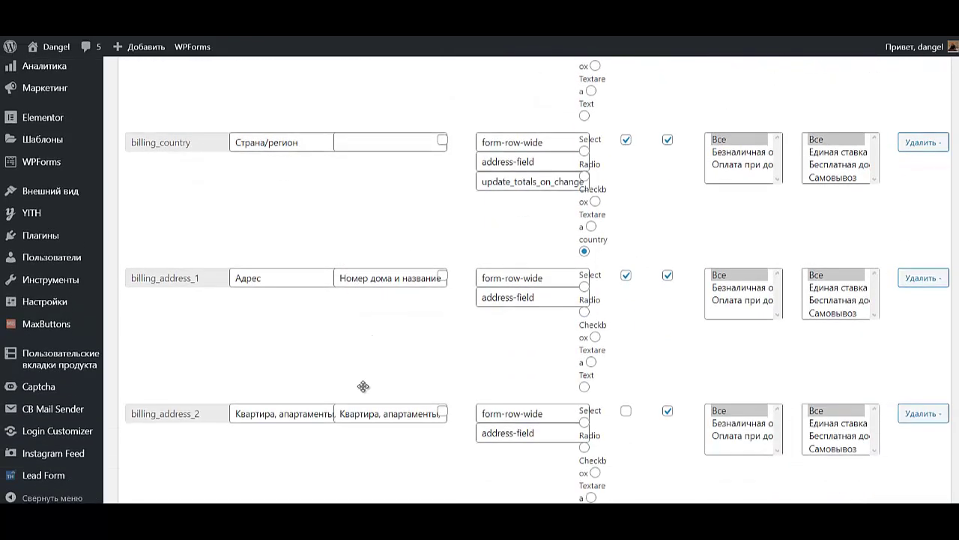
scroll(363, 386, "down", 7)
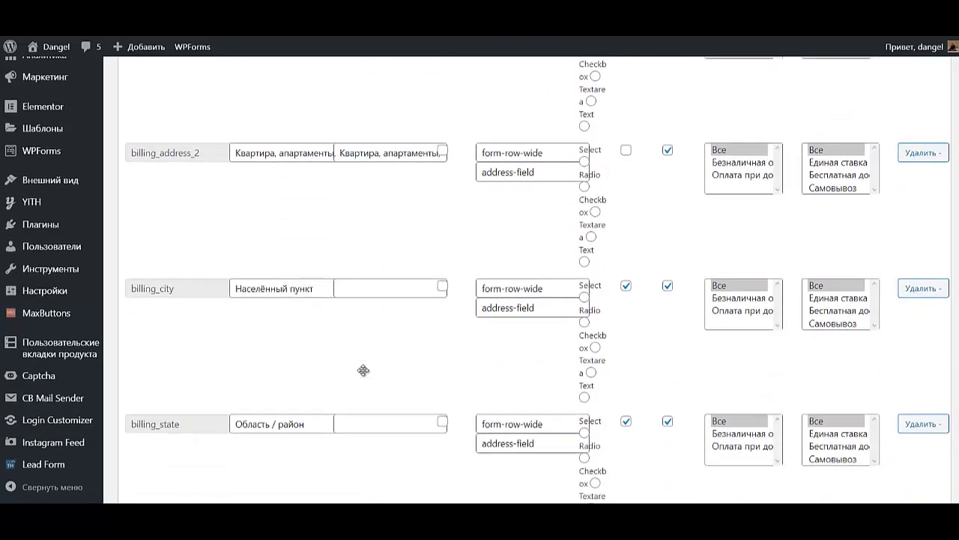
scroll(365, 373, "down", 6)
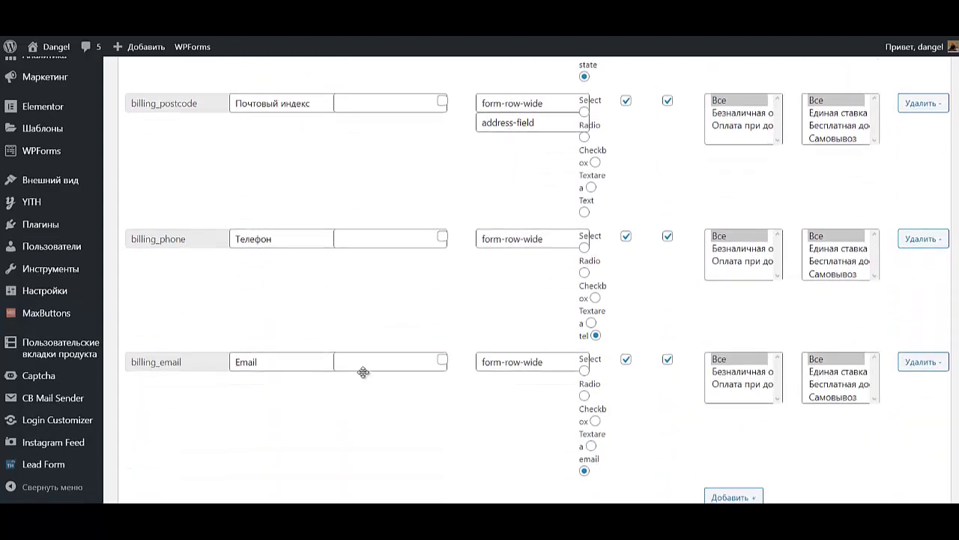
scroll(364, 372, "up", 13)
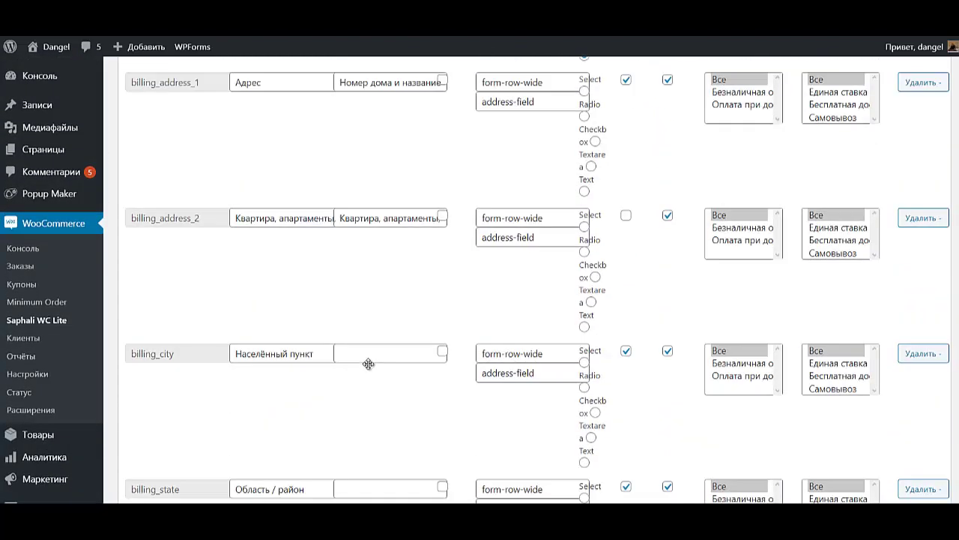
scroll(369, 364, "up", 2)
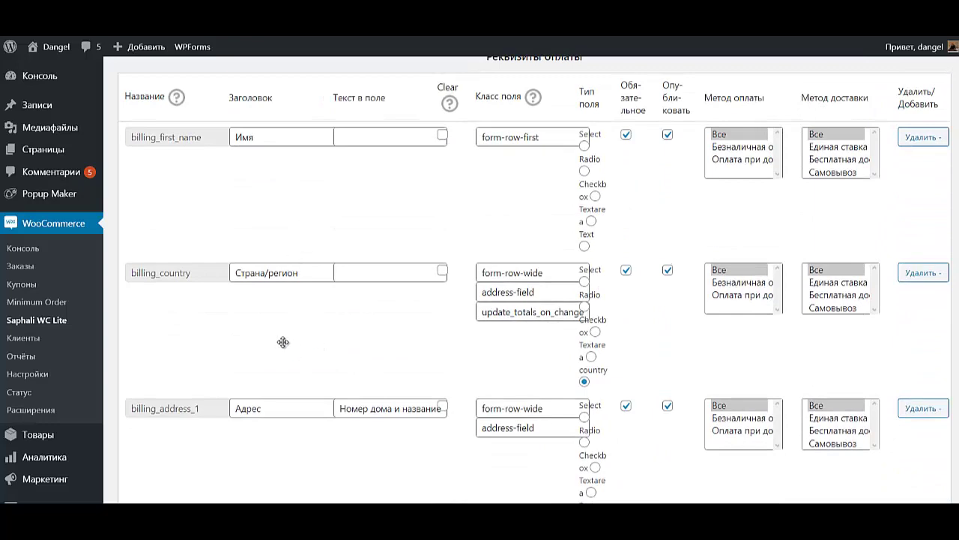
scroll(281, 340, "down", 1)
scroll(278, 339, "down", 4)
left_click_drag(297, 399, 315, 179)
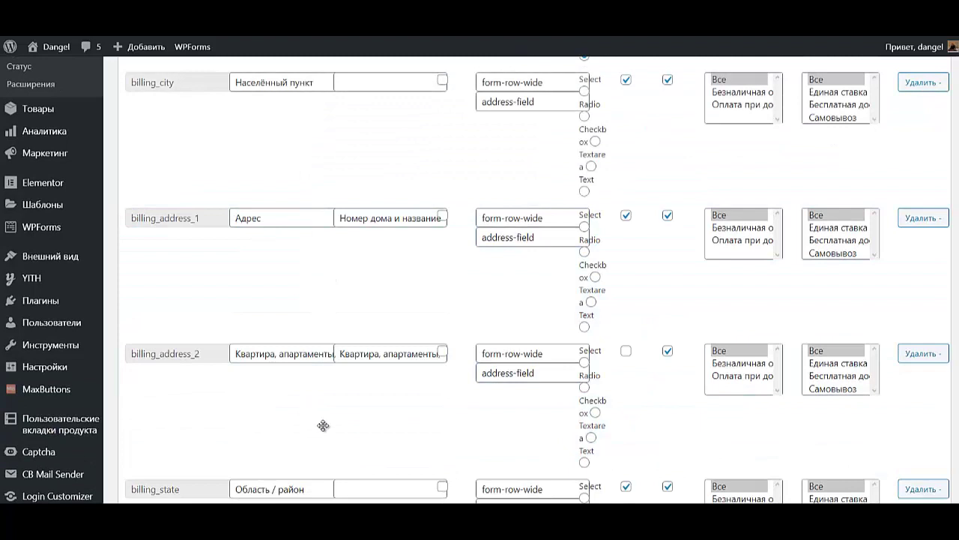
left_click_drag(286, 499, 298, 162)
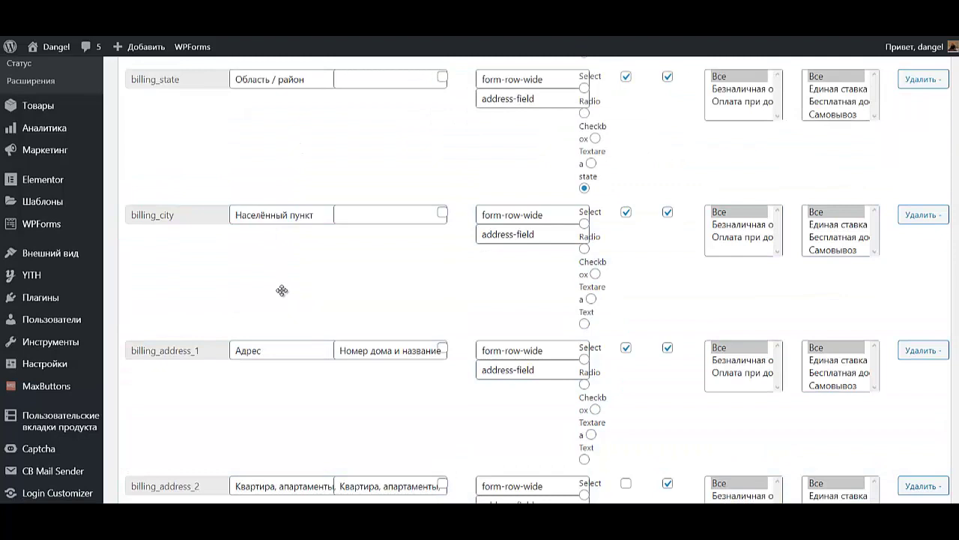
Move billing_postcode (Почтовый индекс) up in the billing details so it comes directly before billing_state (Область / район)
left_click_drag(282, 291, 285, 280)
scroll(296, 364, "down", 2)
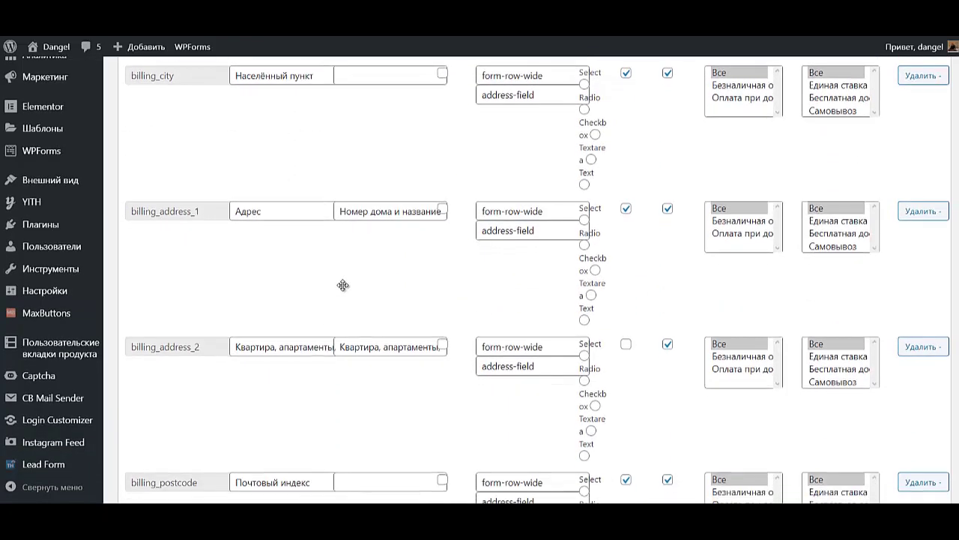
scroll(342, 285, "down", 1)
left_click_drag(295, 463, 296, 298)
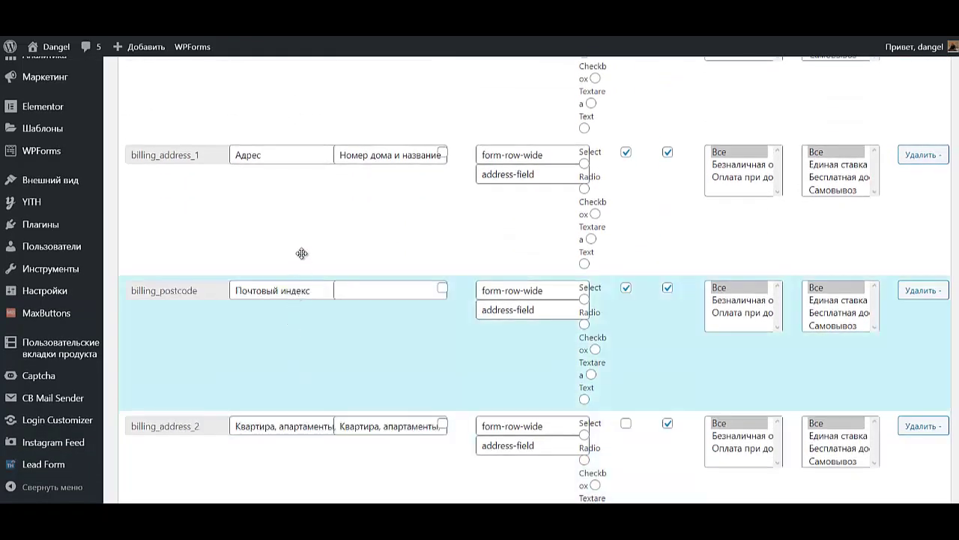
left_click_drag(301, 253, 304, 225)
scroll(307, 396, "up", 3)
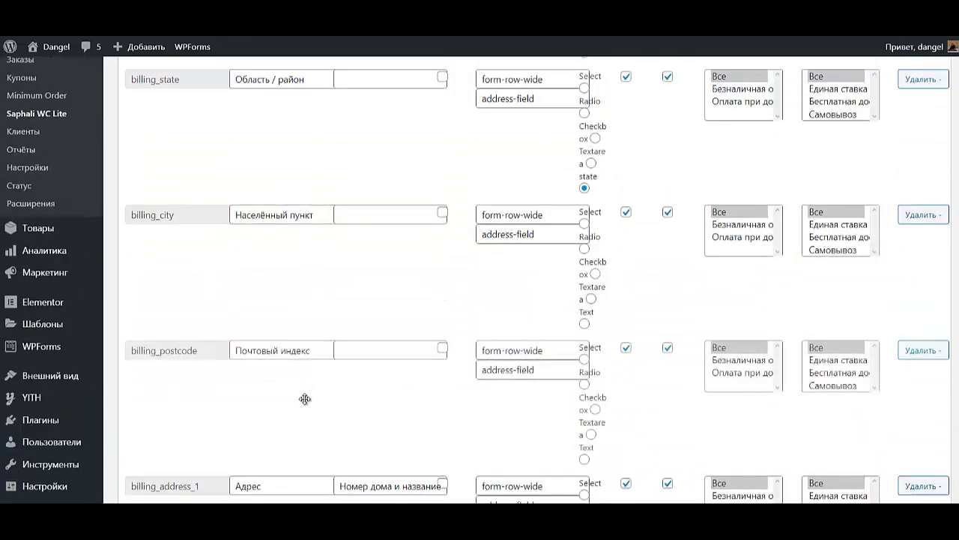
left_click_drag(293, 422, 303, 242)
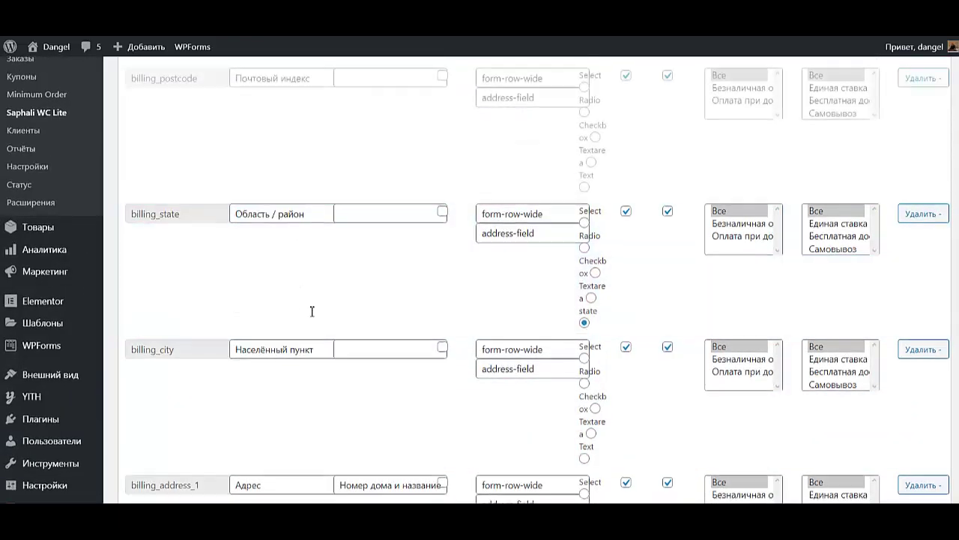
Compare the rearranged billing fields with the fields listed under "Реквизиты доставки"
scroll(311, 311, "down", 4)
scroll(308, 308, "down", 10)
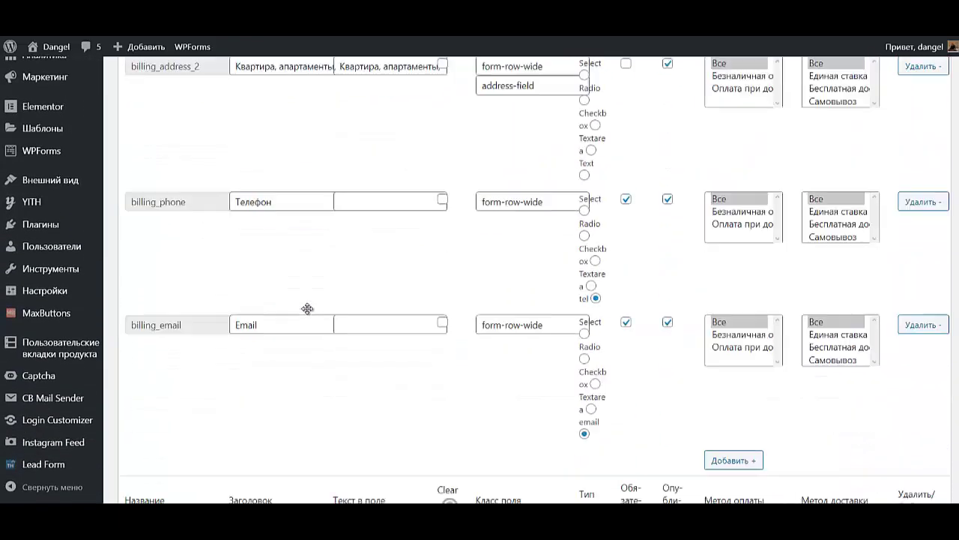
scroll(297, 308, "down", 8)
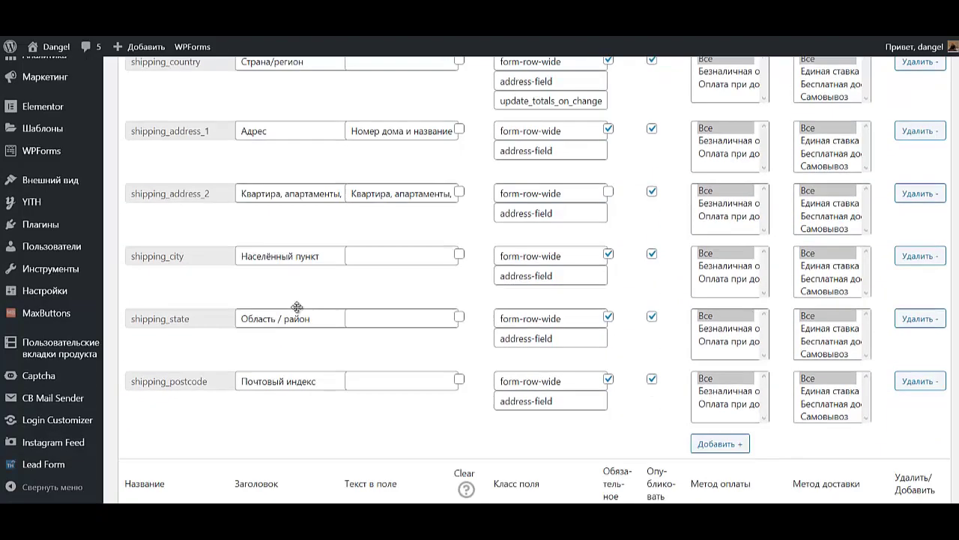
scroll(307, 300, "up", 7)
scroll(314, 297, "up", 4)
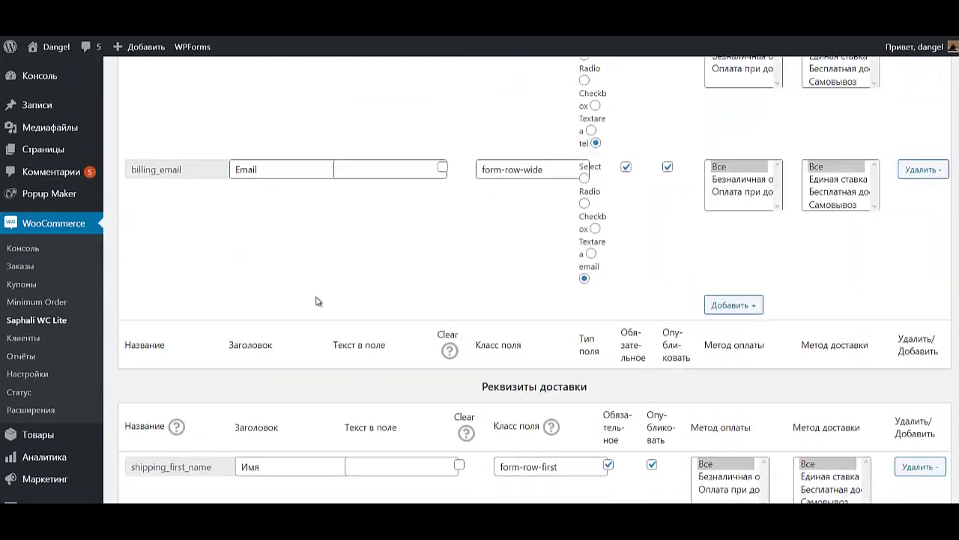
scroll(337, 298, "up", 6)
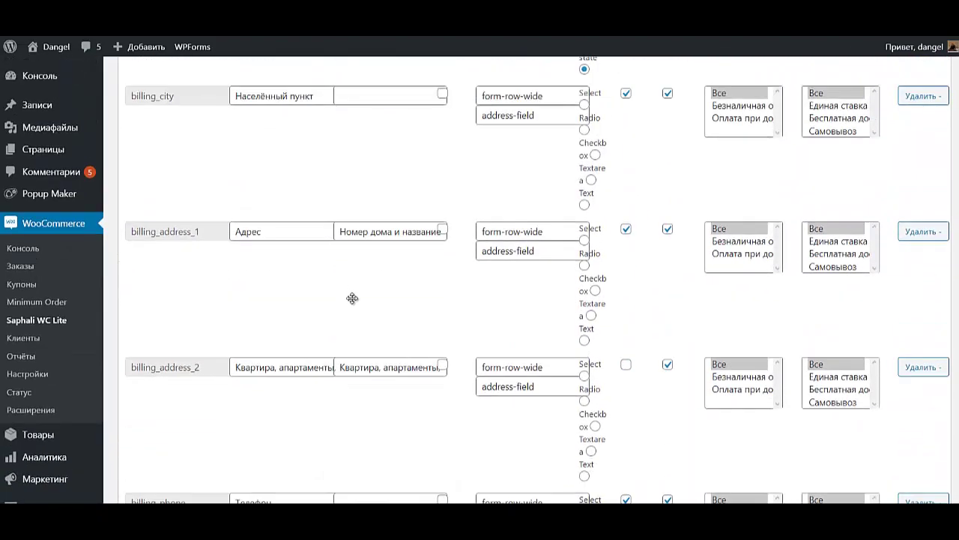
scroll(354, 297, "down", 15)
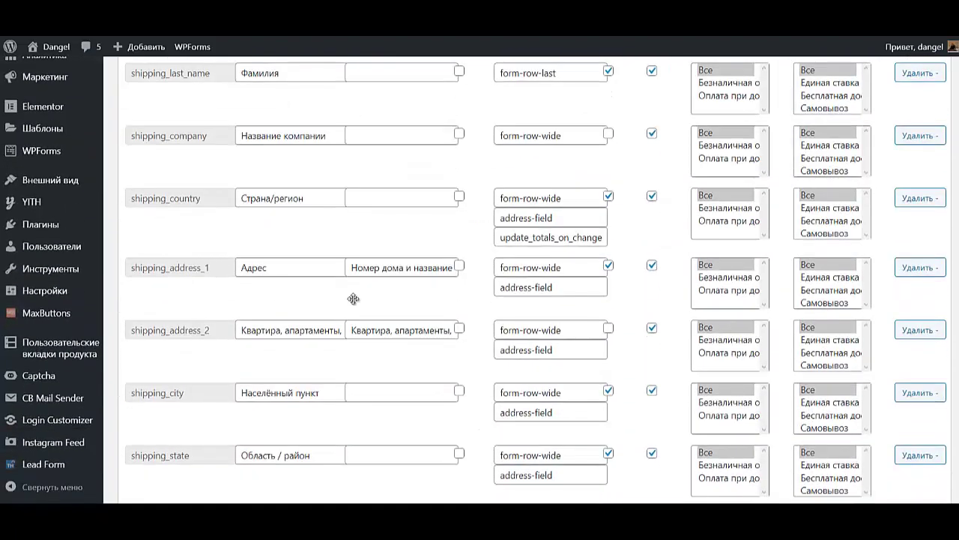
scroll(354, 299, "down", 2)
scroll(354, 299, "up", 1)
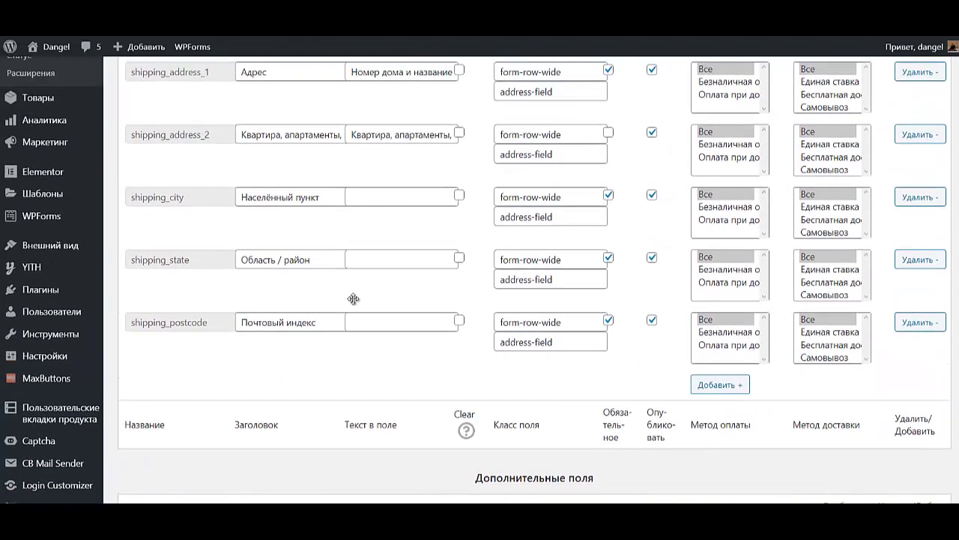
scroll(353, 298, "up", 12)
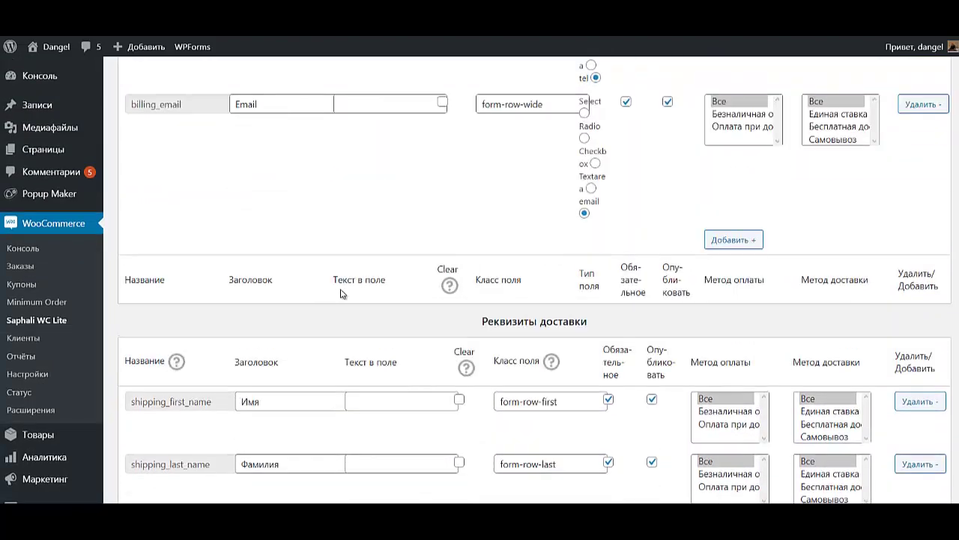
scroll(341, 289, "down", 10)
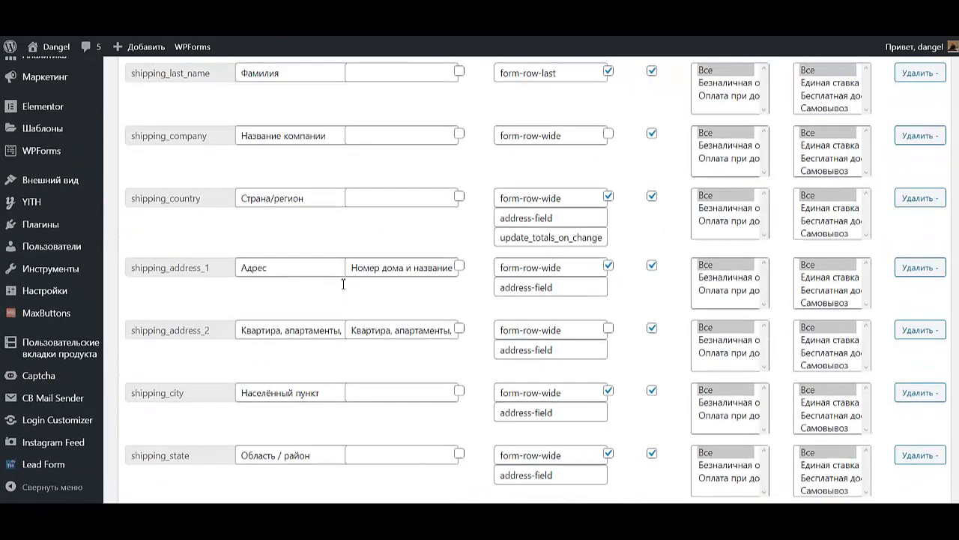
scroll(343, 284, "up", 10)
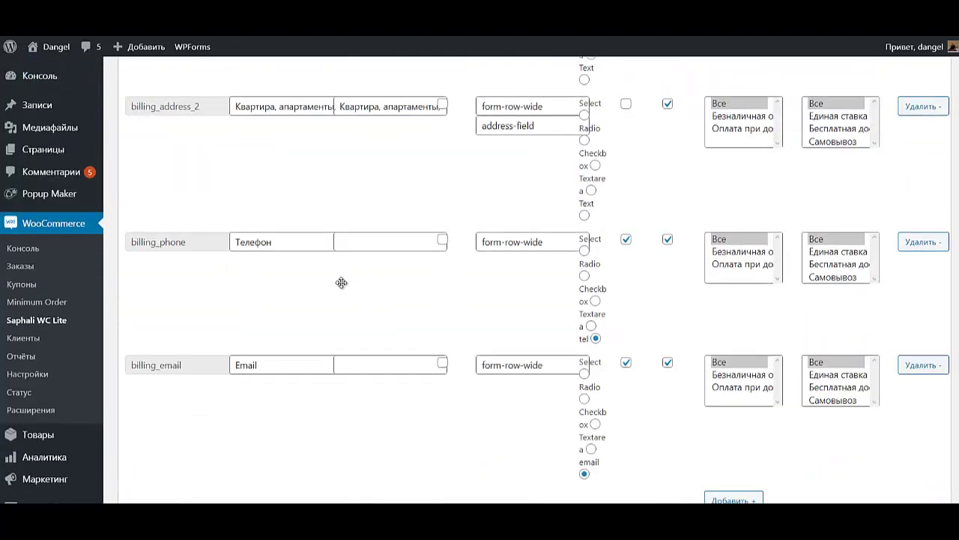
scroll(341, 282, "up", 3)
scroll(341, 282, "down", 8)
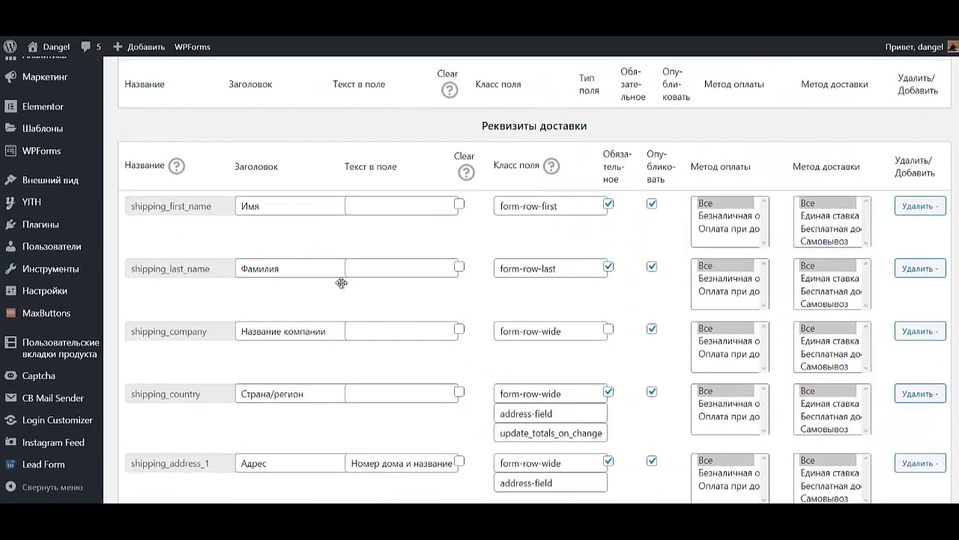
scroll(341, 283, "up", 8)
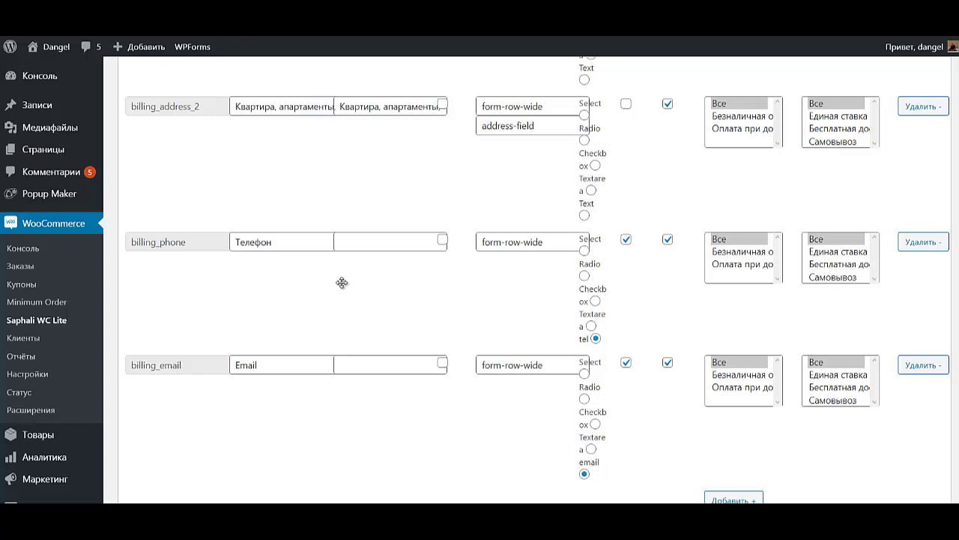
Delete the shipping_last_name and shipping_company fields from the delivery details
scroll(342, 282, "down", 8)
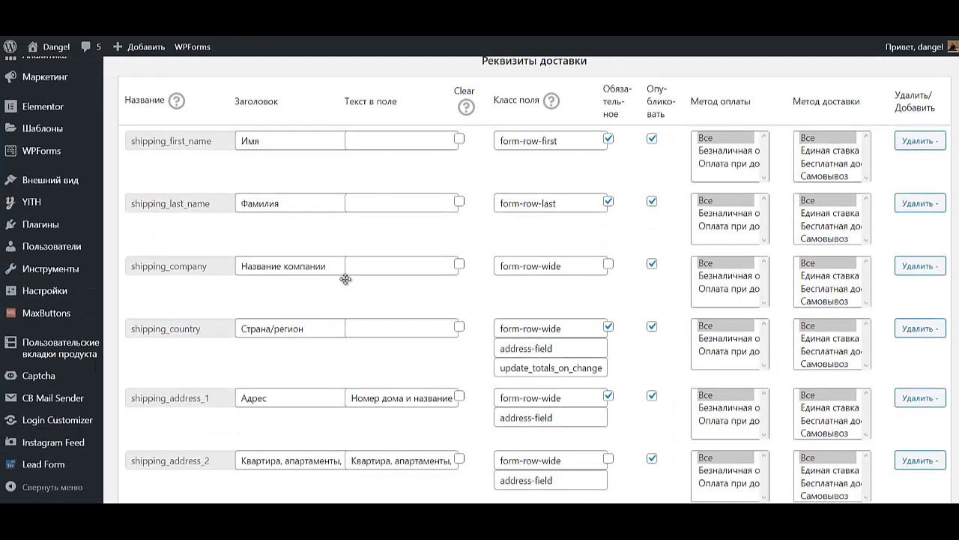
left_click(920, 203)
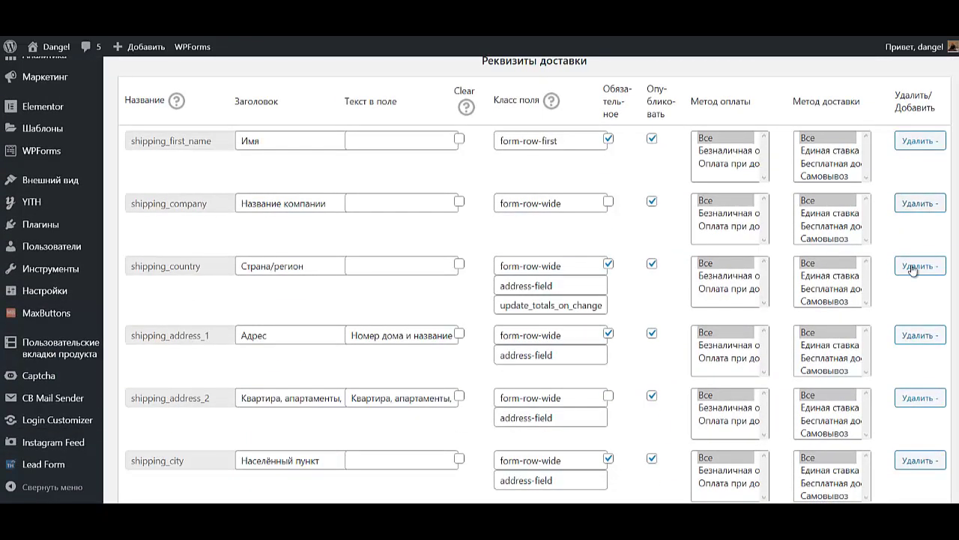
left_click(922, 203)
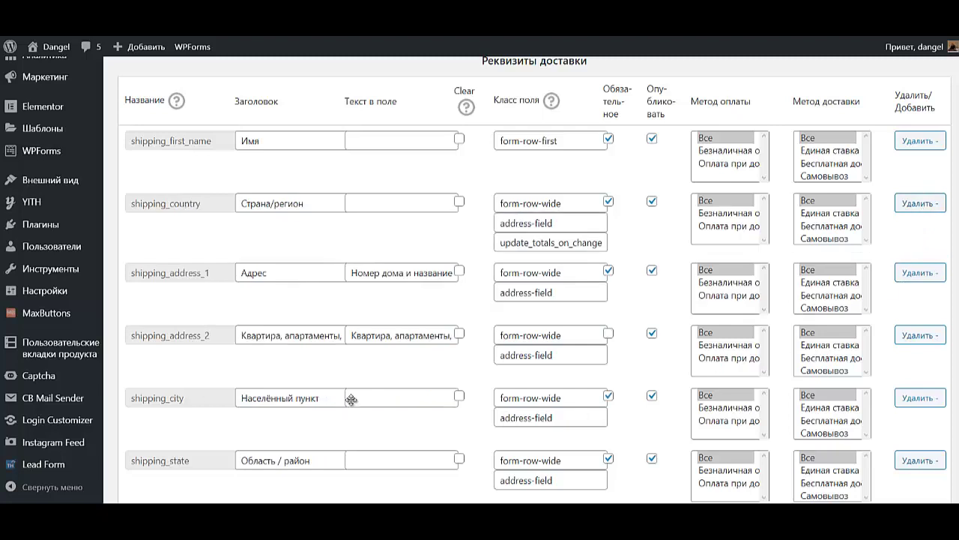
Reorder the delivery fields after shipping_first_name as shipping_country, shipping_postcode, shipping_state, shipping_city, shipping_address_1 and shipping_address_2
left_click_drag(337, 416, 326, 232)
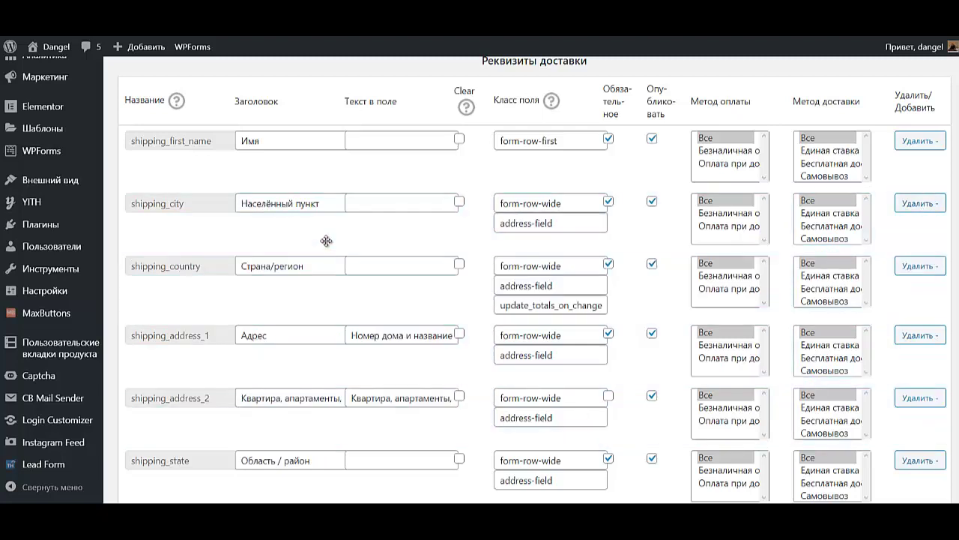
left_click_drag(292, 300, 300, 253)
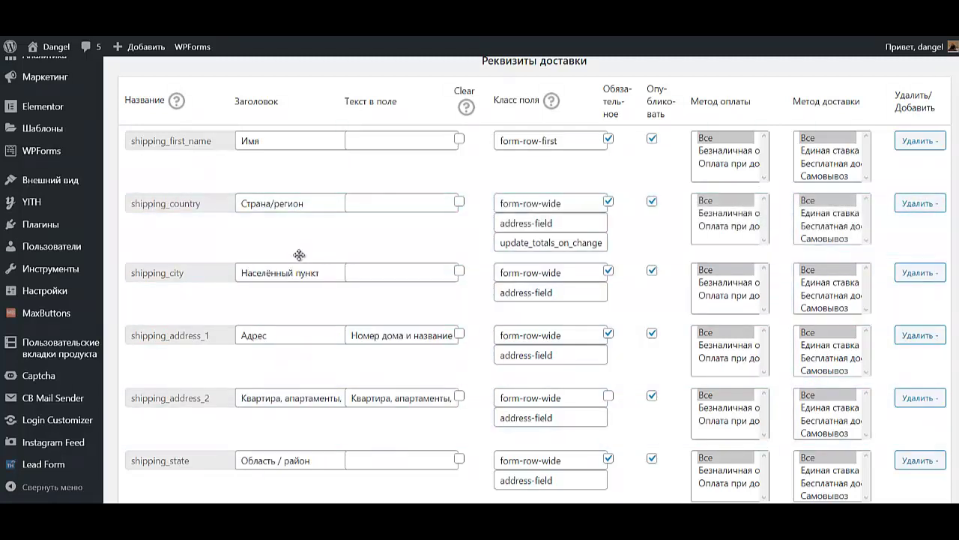
left_click_drag(304, 467, 289, 307)
scroll(320, 403, "down", 1)
left_click_drag(318, 487, 304, 250)
scroll(336, 359, "down", 1)
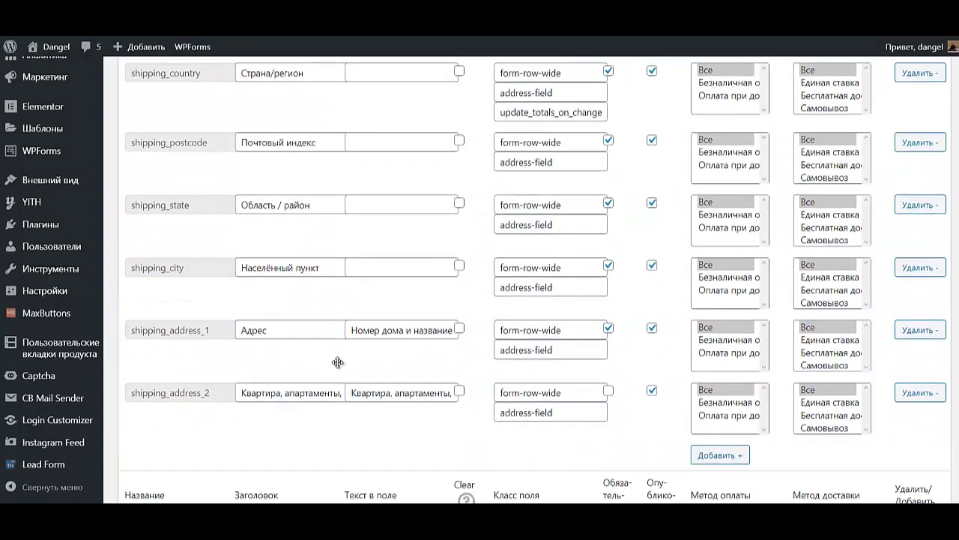
Review the delivery and additional fields and save the checkout field settings
scroll(338, 362, "up", 3)
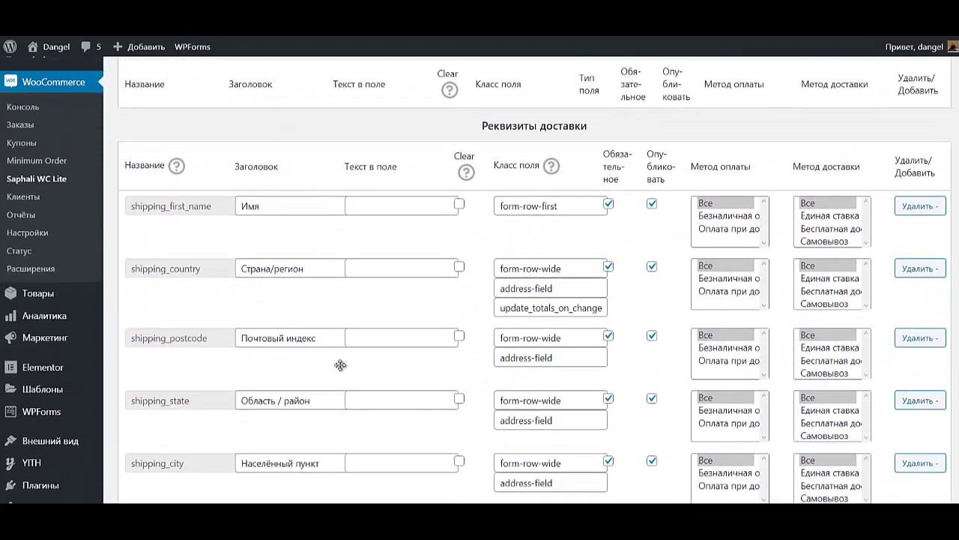
scroll(341, 365, "down", 6)
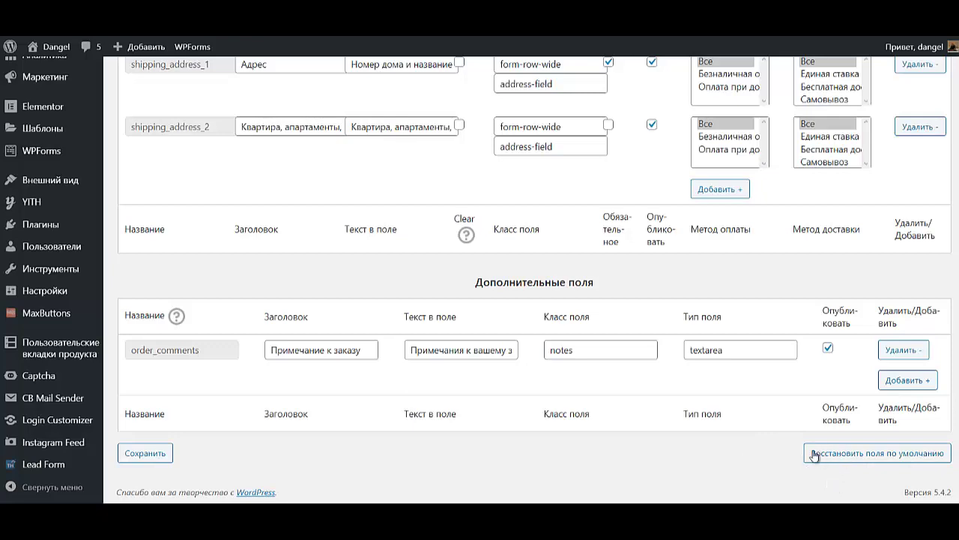
scroll(457, 288, "up", 4)
scroll(299, 338, "down", 5)
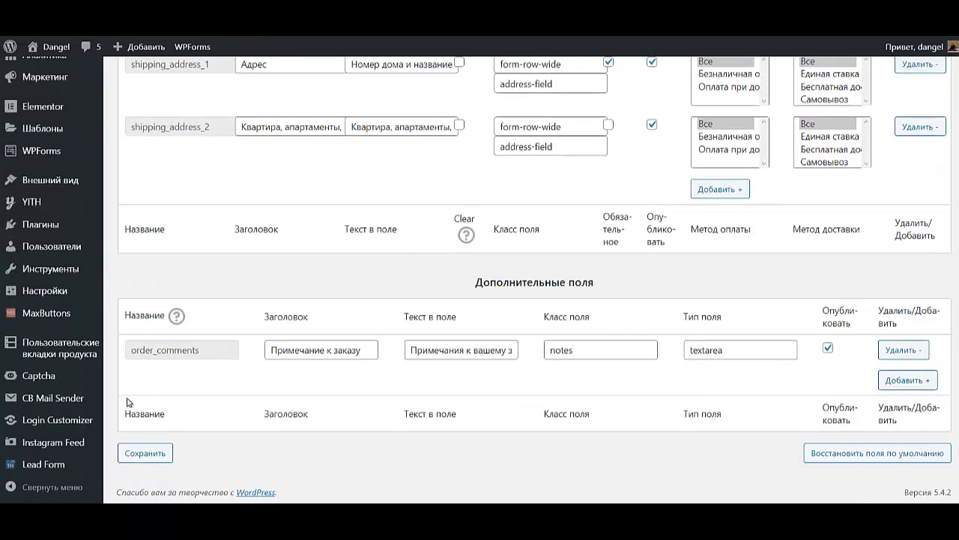
left_click(148, 454)
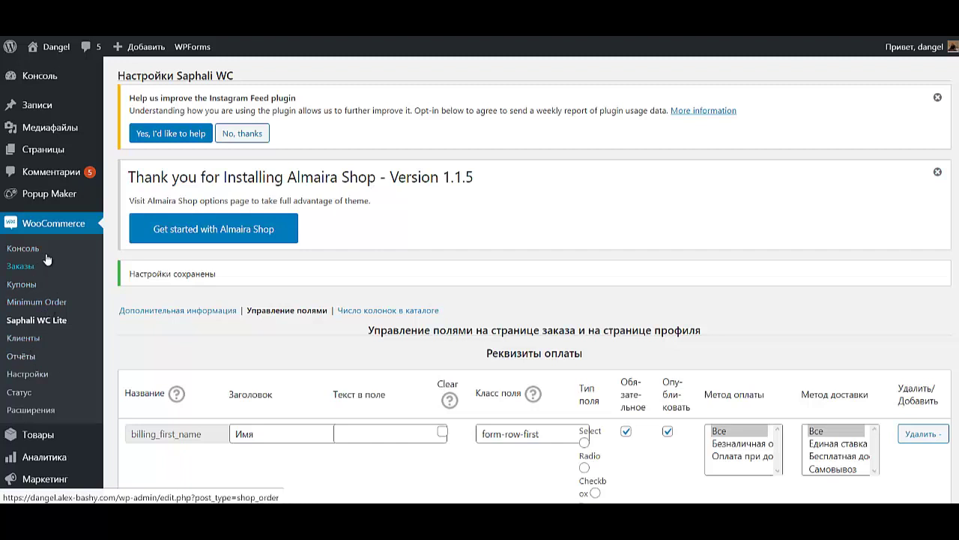
Open the Minimum Order settings of WooCommerce and set the minimum order amount to 1500
left_click(42, 304)
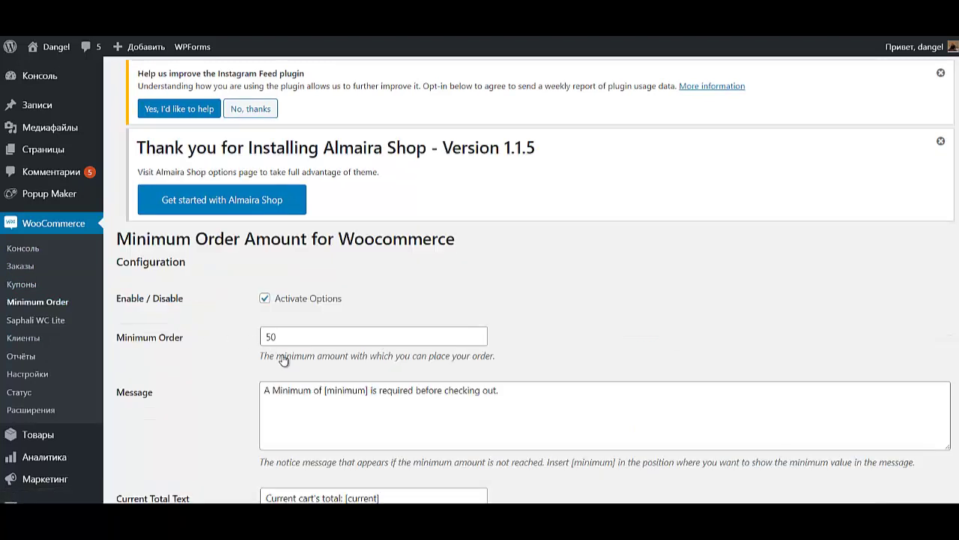
left_click_drag(301, 336, 248, 336)
type("1")
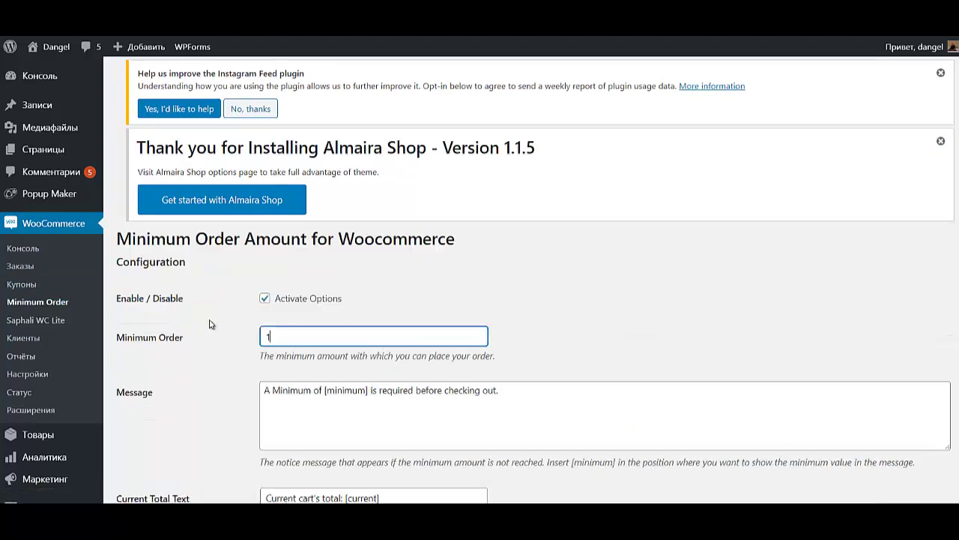
type("500")
Replace the notice message with "Минимальная сумма заказа" and set the current total text to "В корзине: [current]"
left_click_drag(524, 390, 268, 442)
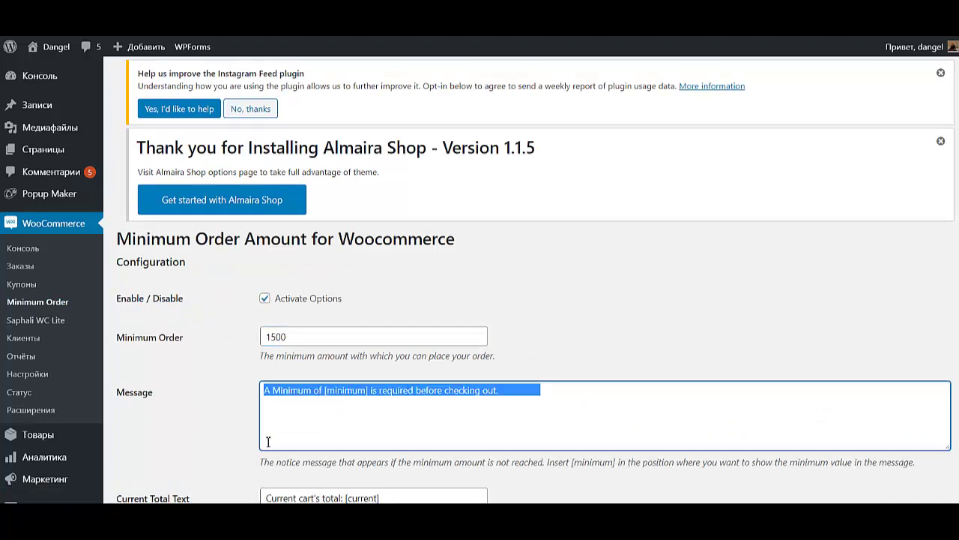
type("Минимальная сумма заказ")
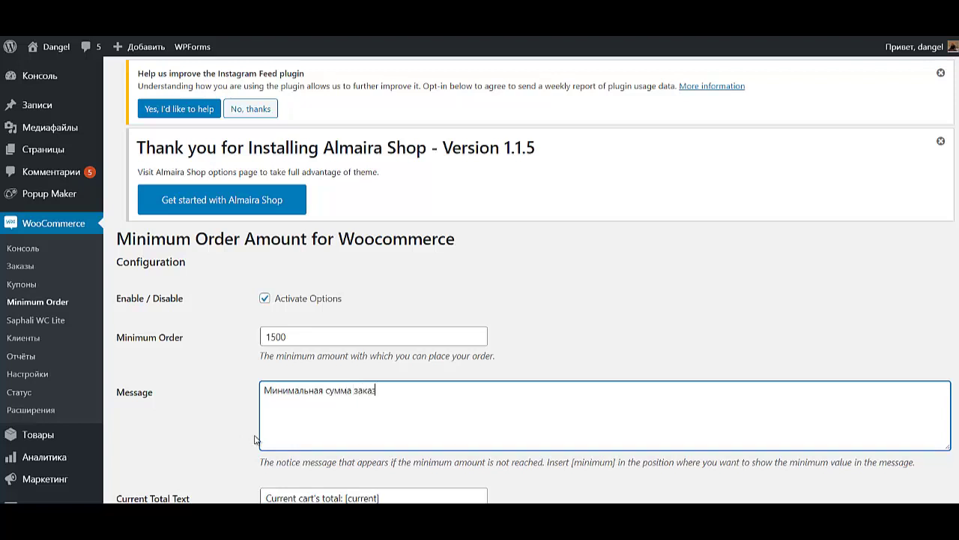
scroll(264, 431, "down", 3)
left_click_drag(266, 237, 447, 242)
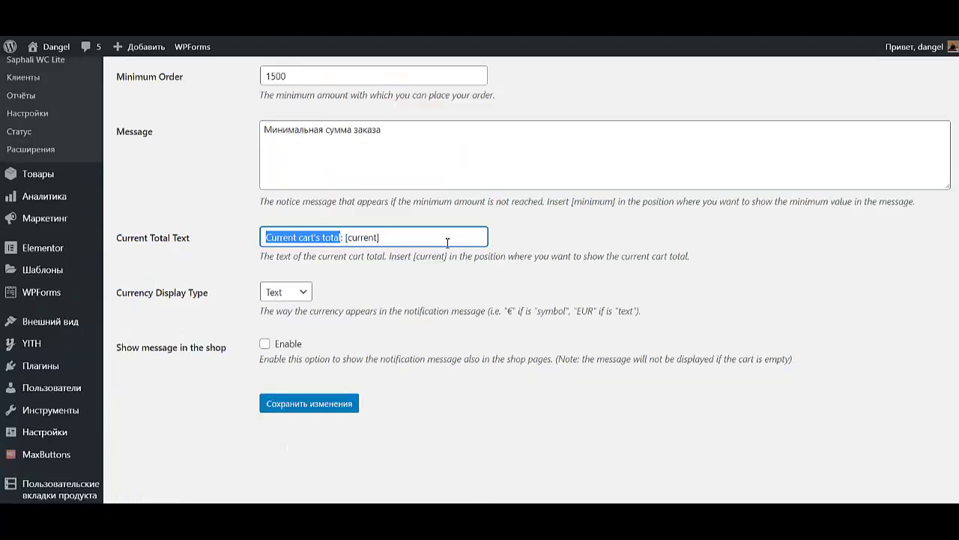
type("В корз")
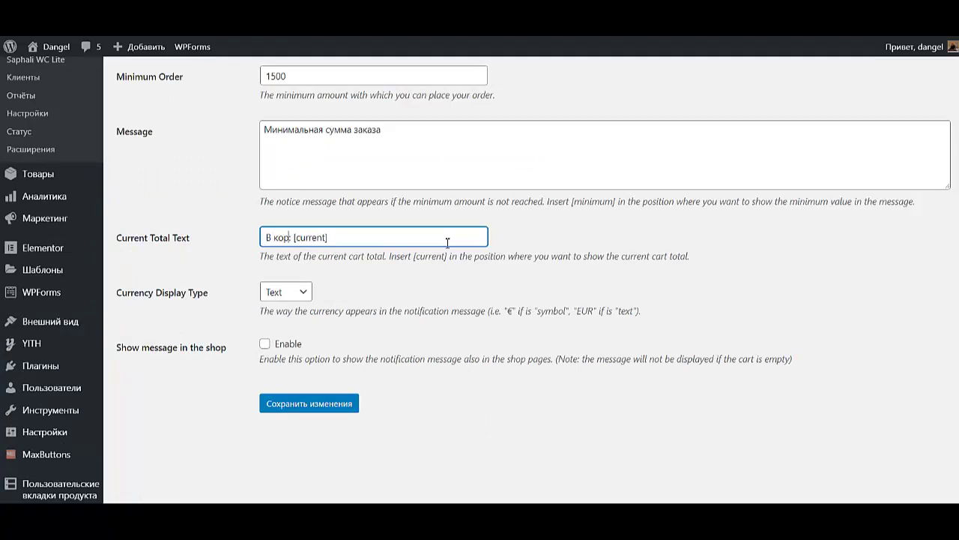
type("ине")
left_click_drag(315, 239, 353, 240)
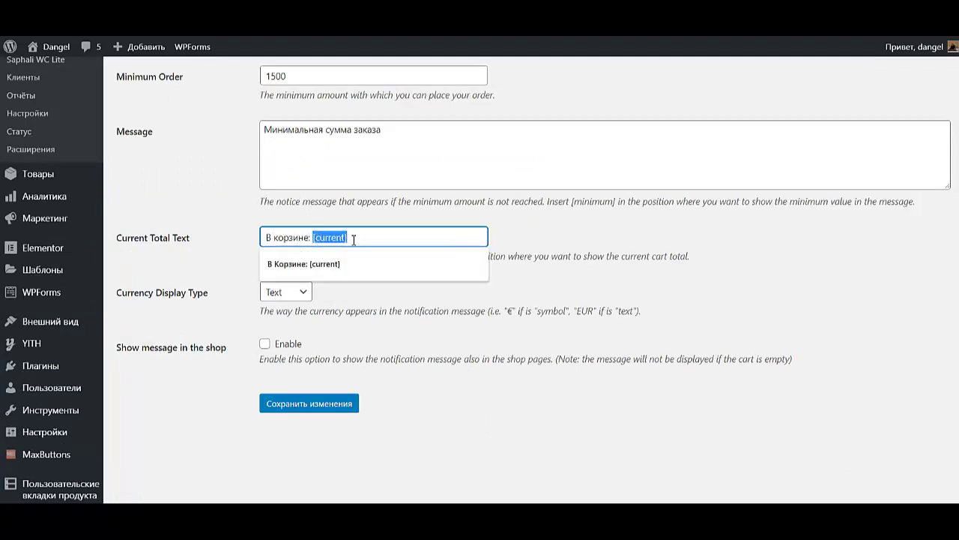
left_click(501, 413)
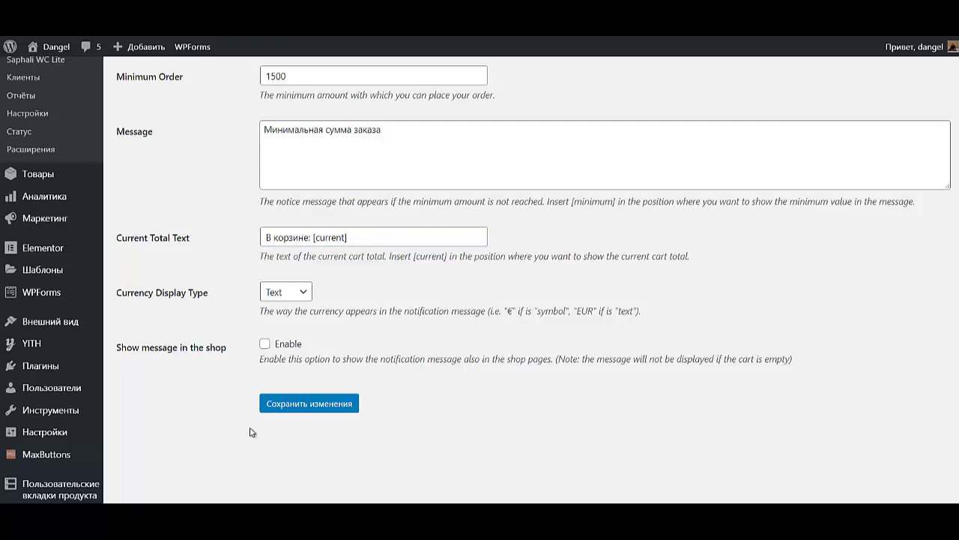
Enable showing the minimum order message in the shop and save the changes
left_click_drag(139, 349, 230, 356)
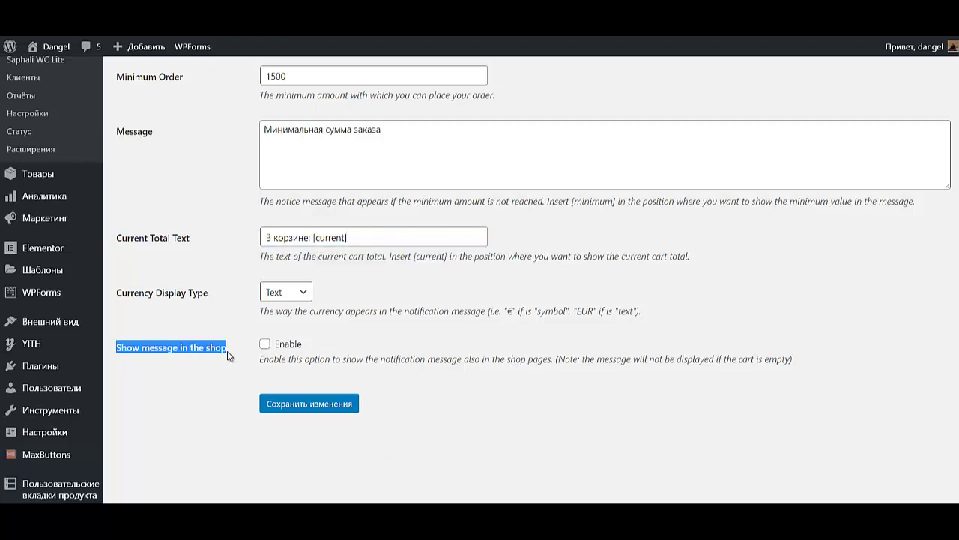
left_click(265, 345)
left_click(311, 405)
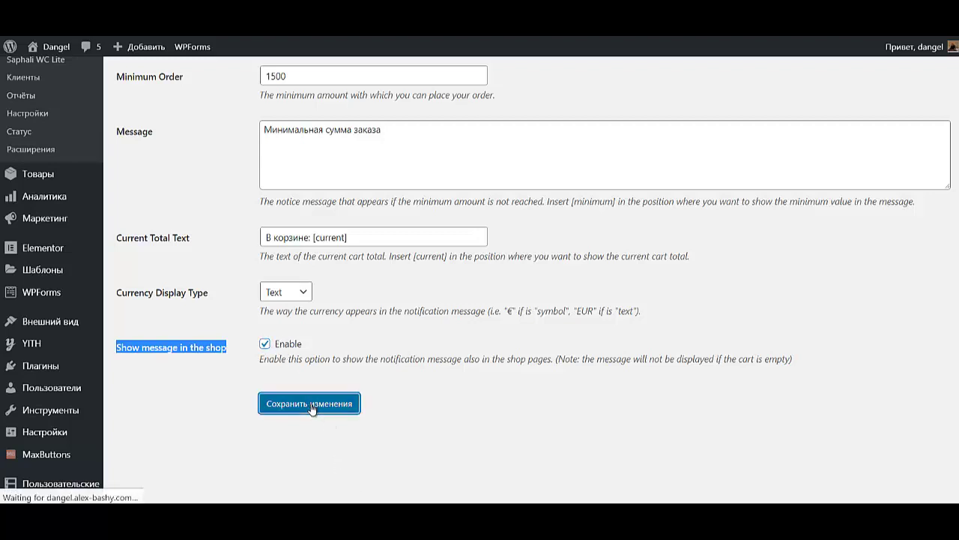
left_click(276, 342)
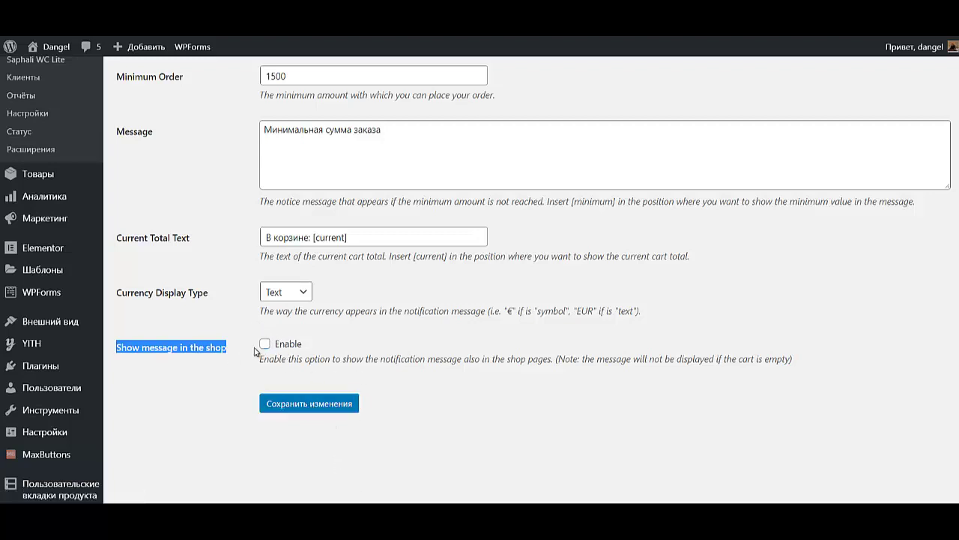
left_click(267, 345)
left_click(312, 404)
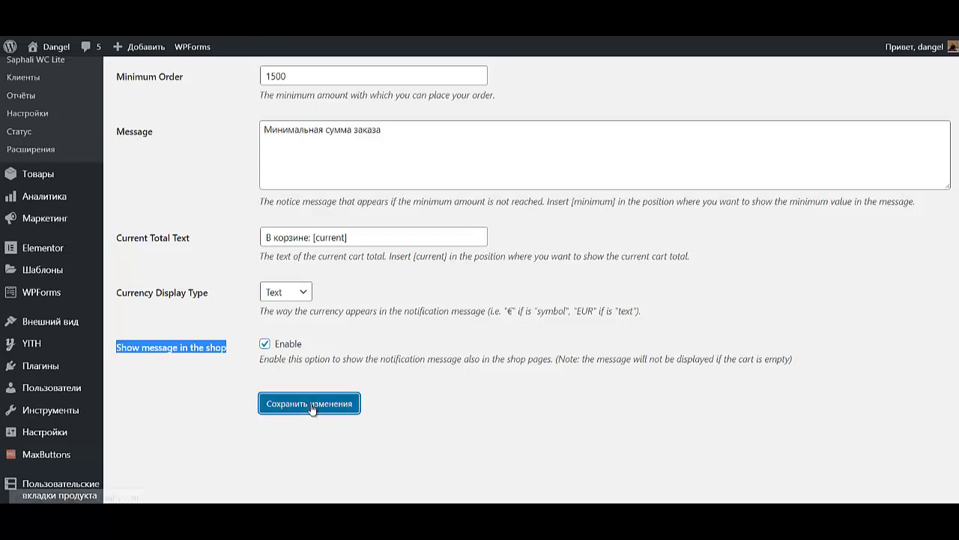